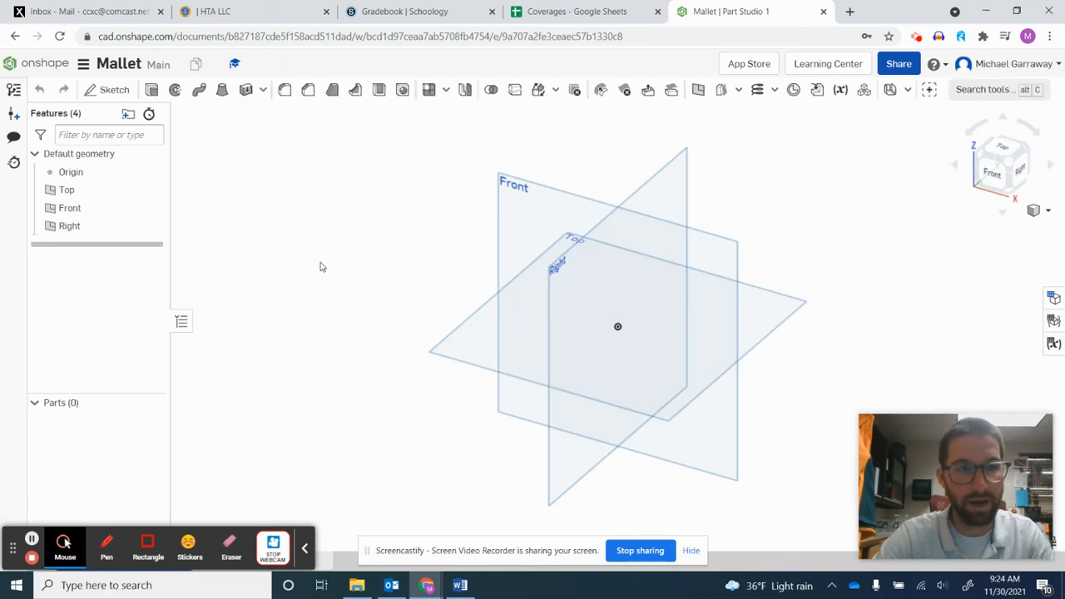
Start a new sketch on the Front plane, viewed face-on.
left_click(109, 89)
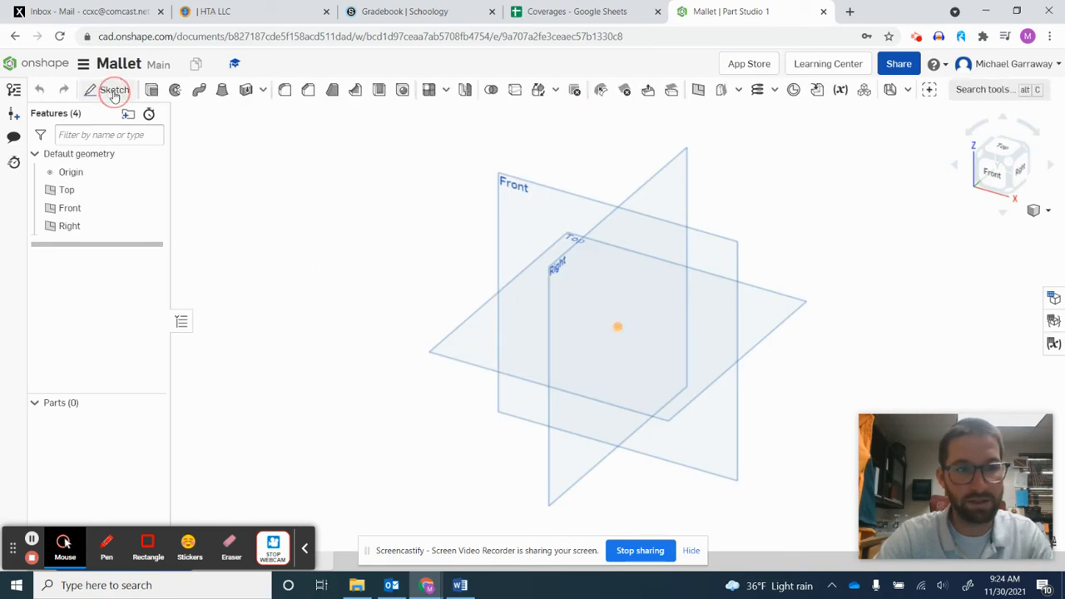
left_click(523, 203)
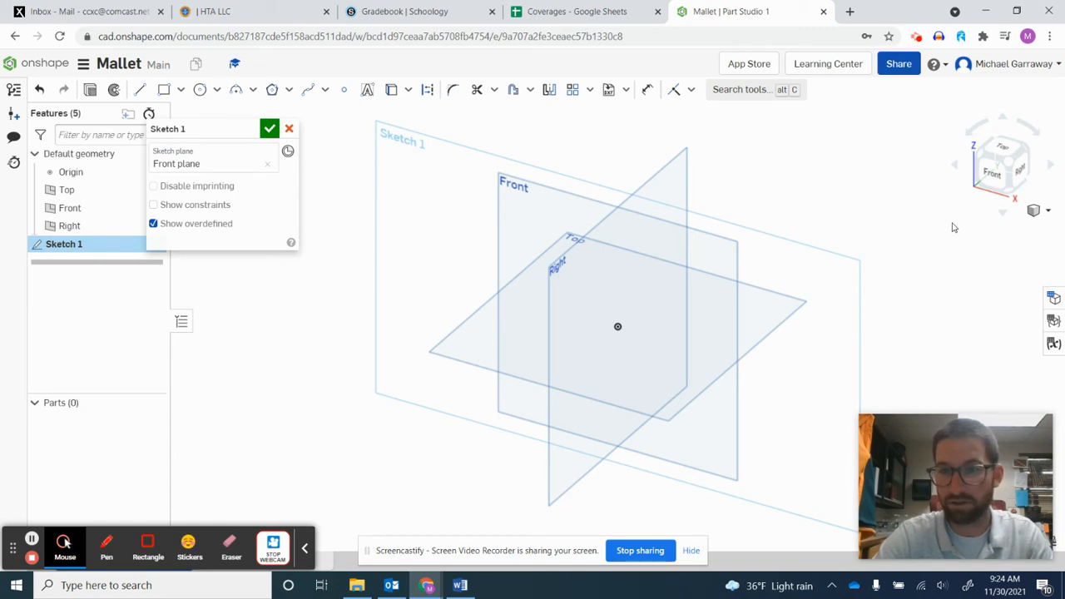
left_click(992, 173)
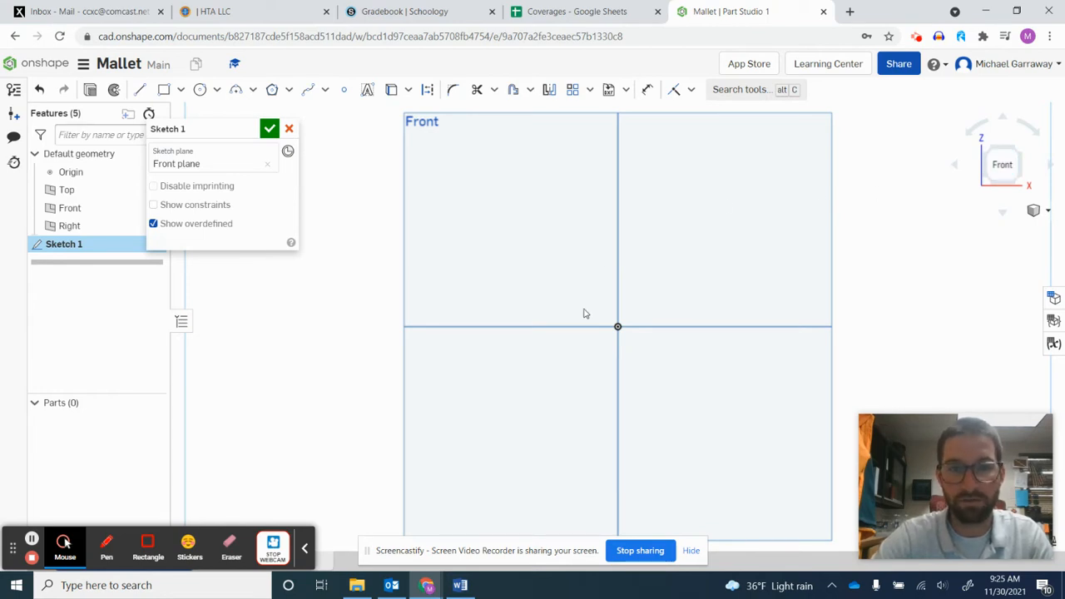
scroll(585, 313, "down", 2)
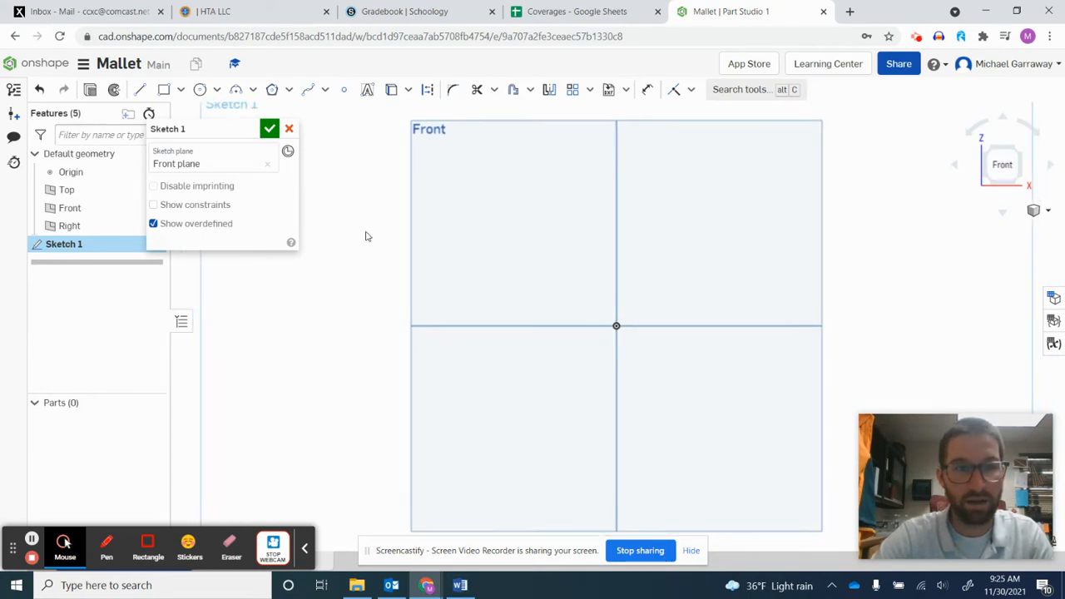
Draw a vertical line through the origin along the vertical axis, with a length of 3 in.
left_click(140, 90)
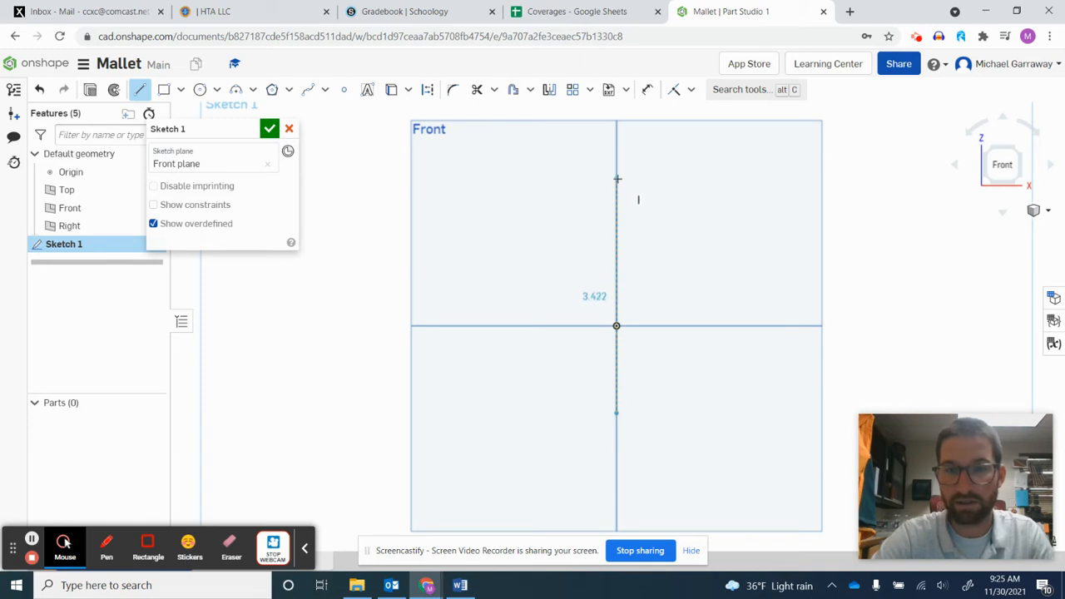
left_click(618, 179)
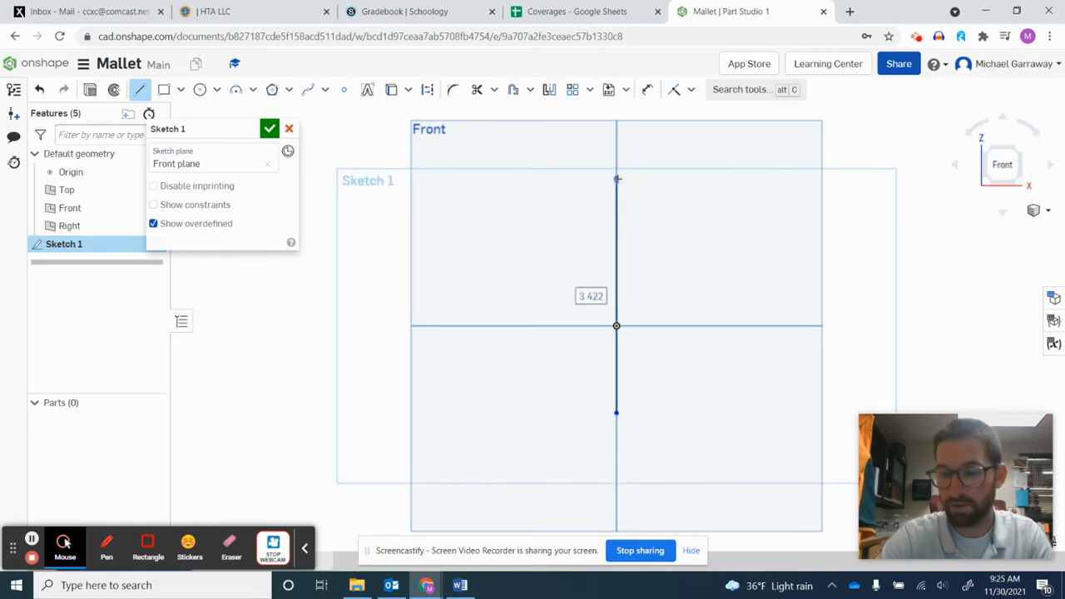
type("3")
key("Return")
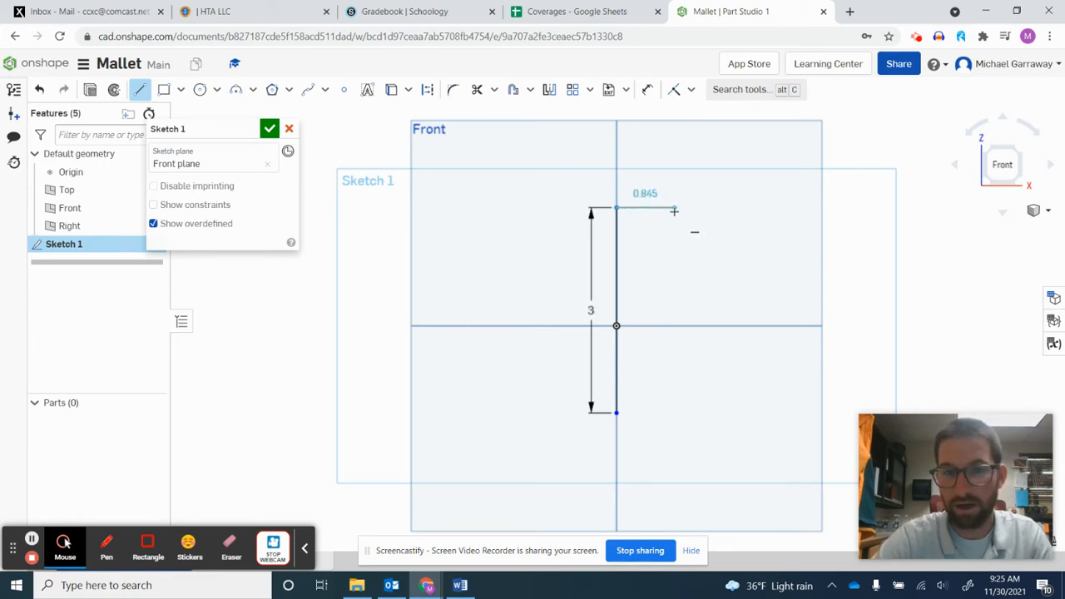
Draw a 0.75 in horizontal line to the right from the vertical line's upper end and finish the line chain.
left_click(674, 210)
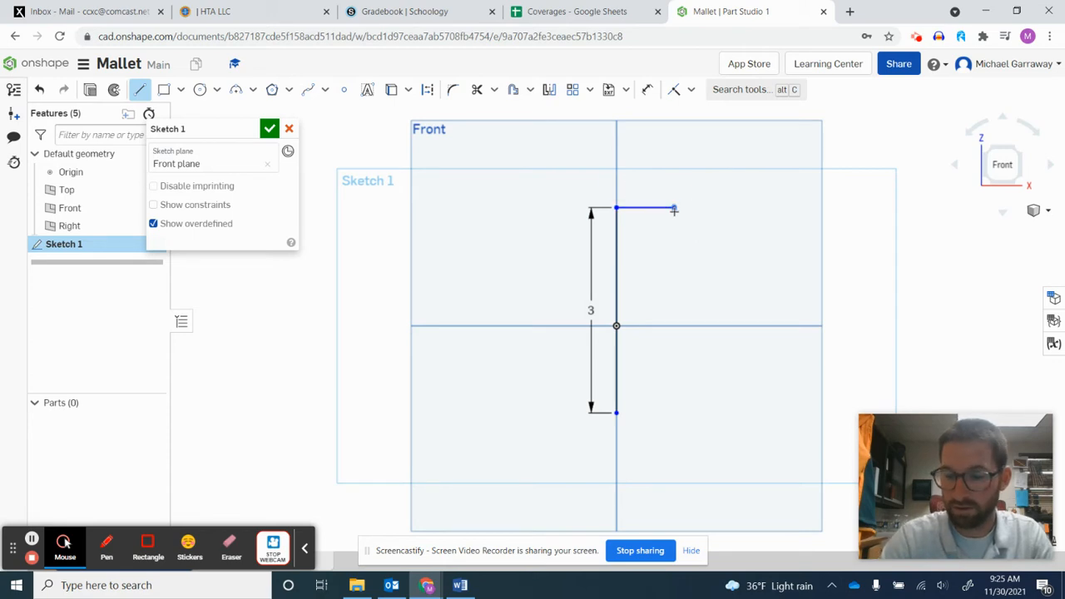
type(".75")
key("Return")
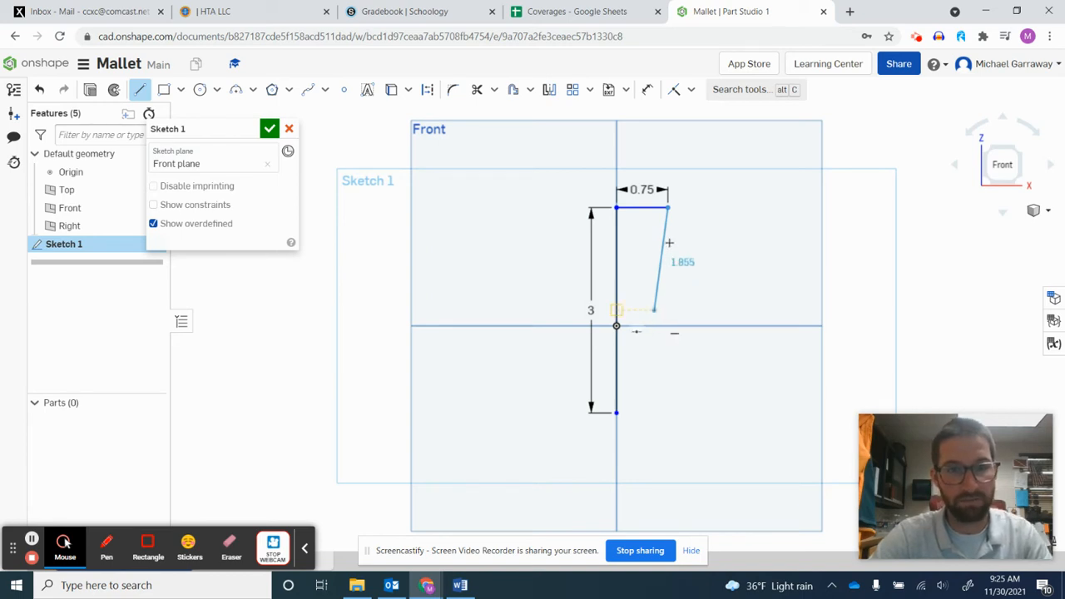
left_click(142, 92)
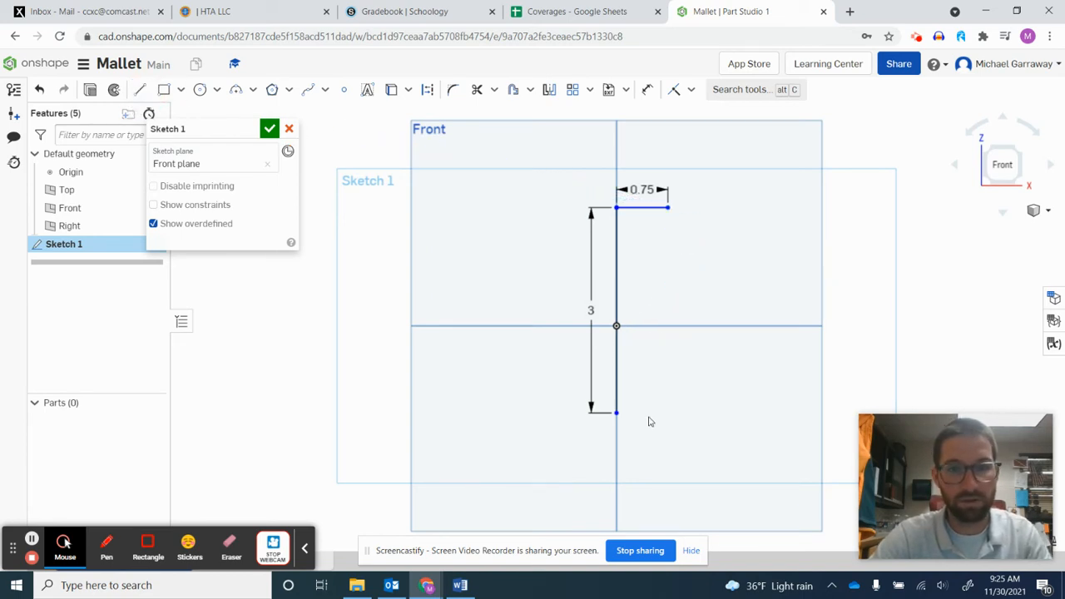
Draw a 0.75 in horizontal line to the right from the vertical line's lower end and finish the line chain.
key("l")
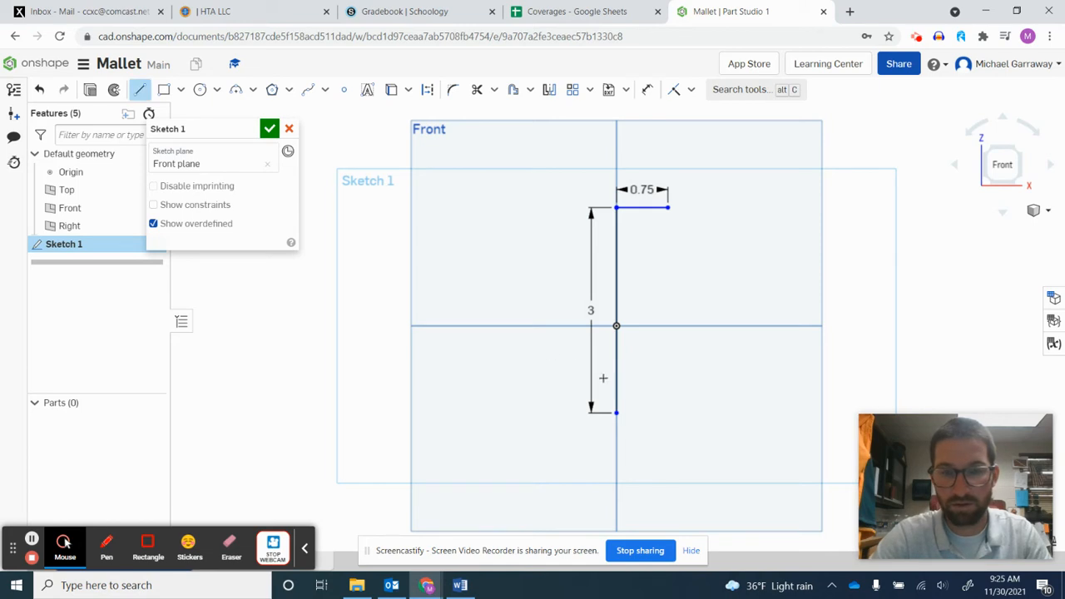
left_click(616, 412)
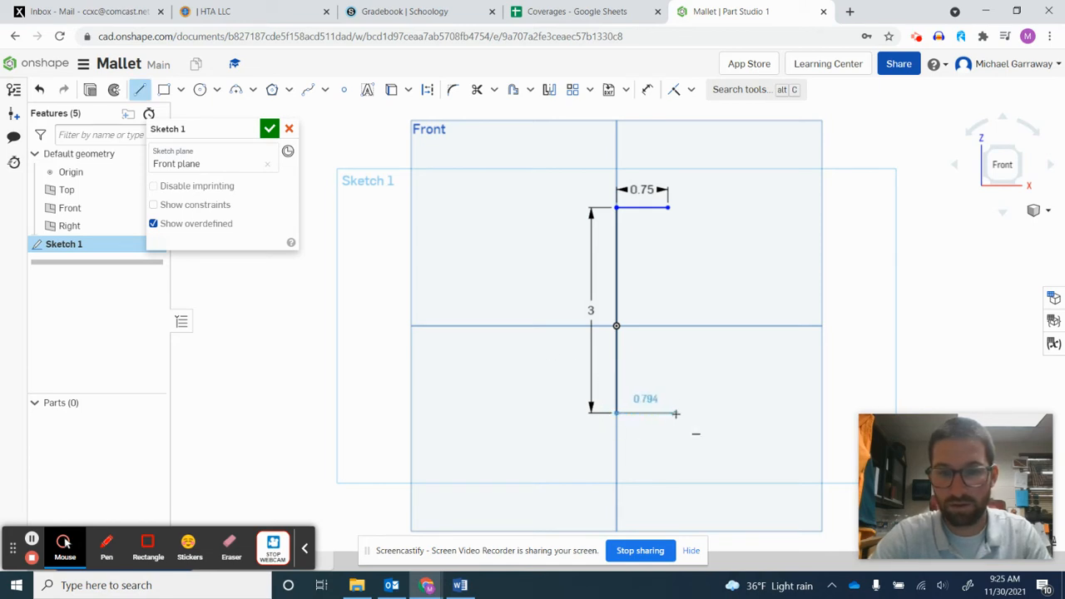
key("Tab")
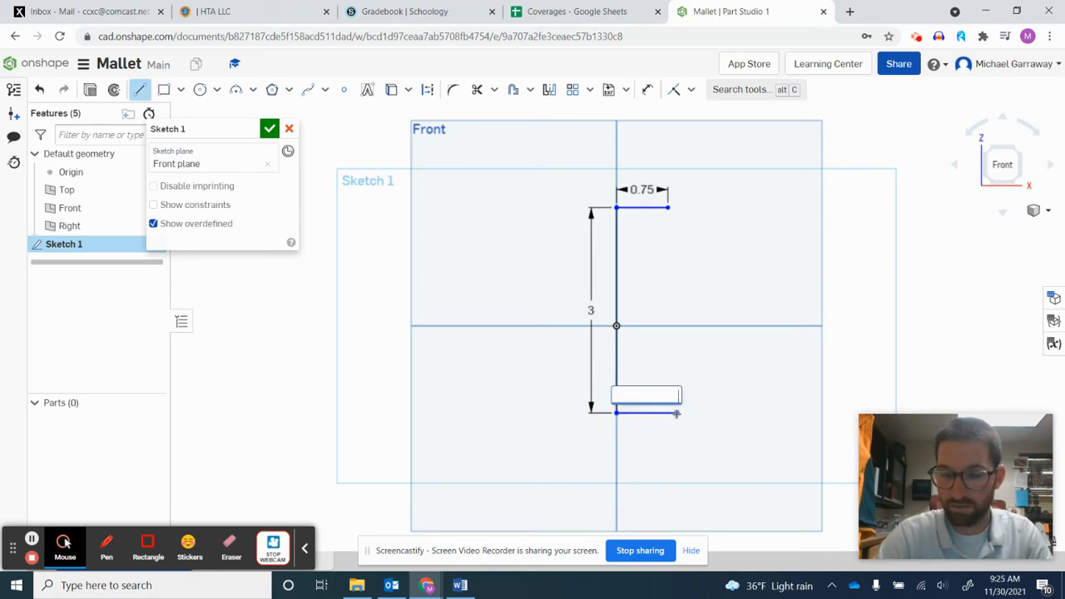
key("Return")
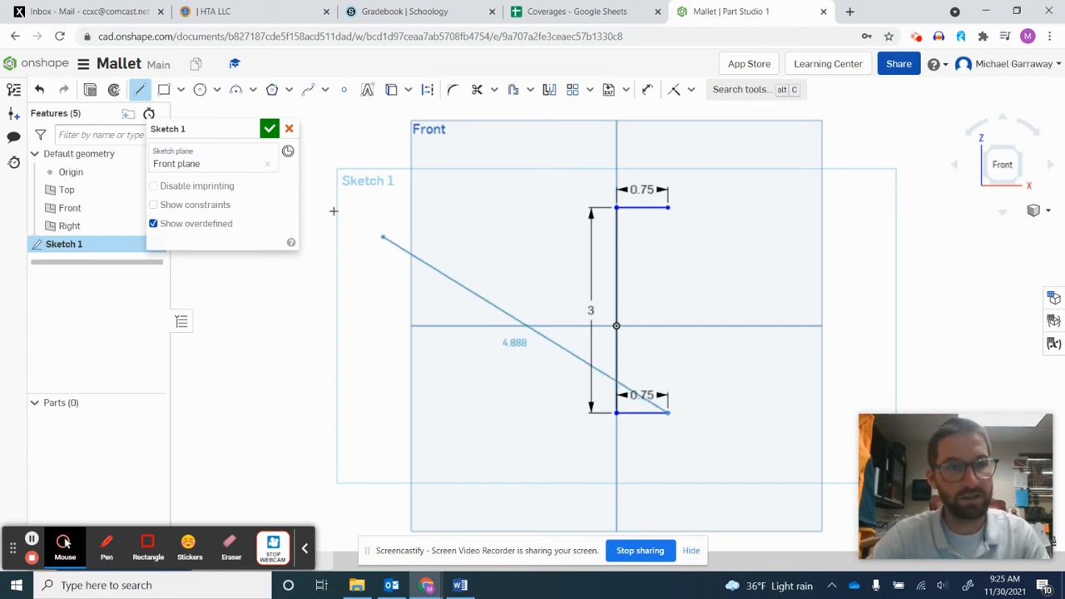
left_click(140, 92)
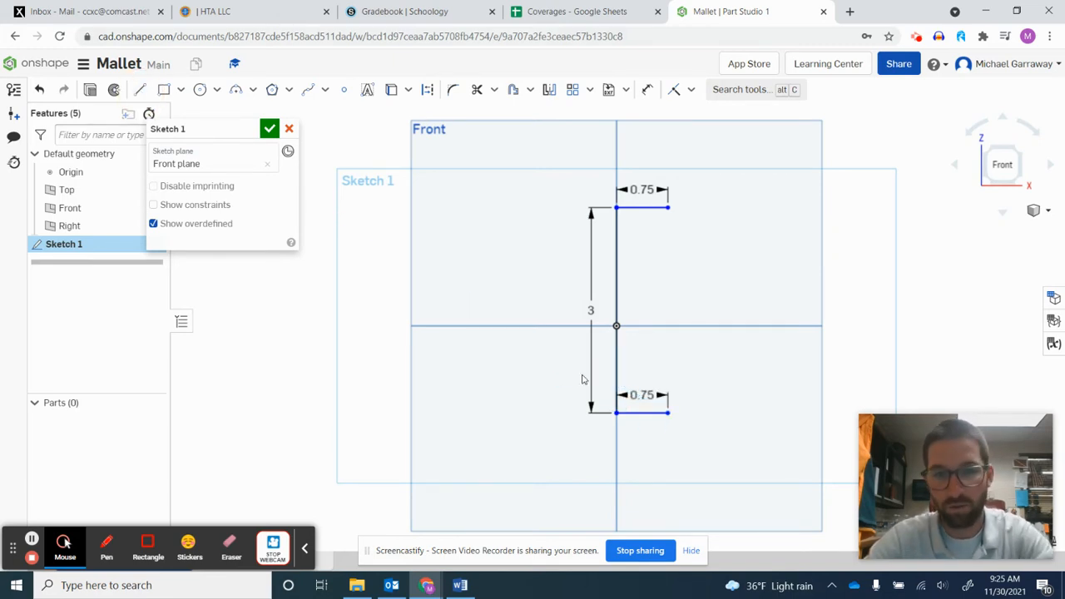
Draw outward-bulging arcs of about 0.13 in radius at the free ends of both horizontal lines, one going down from the upper, one up from the lower.
left_click(237, 91)
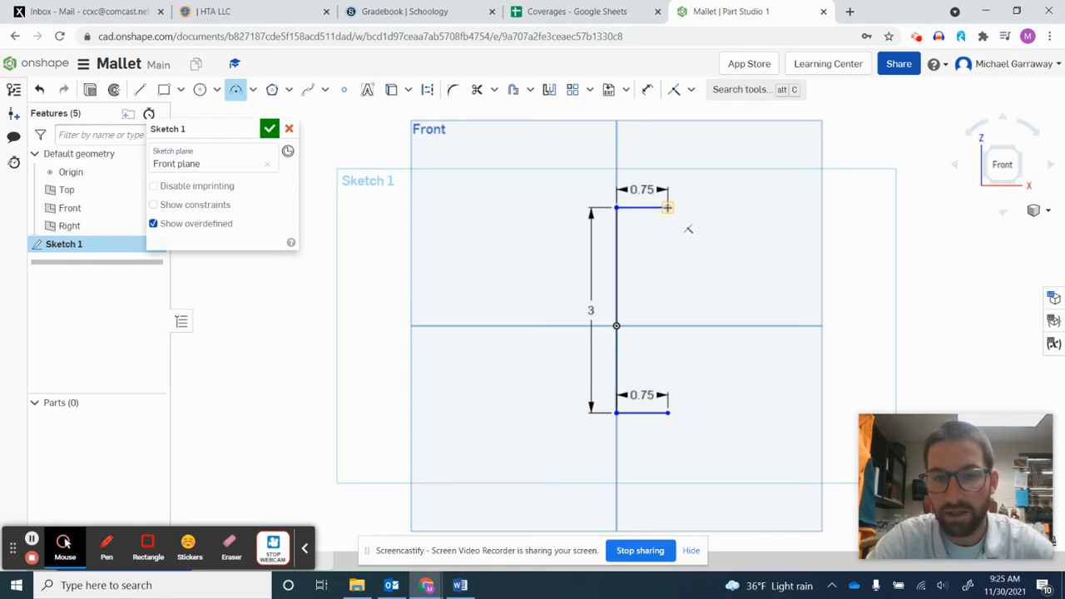
left_click(667, 208)
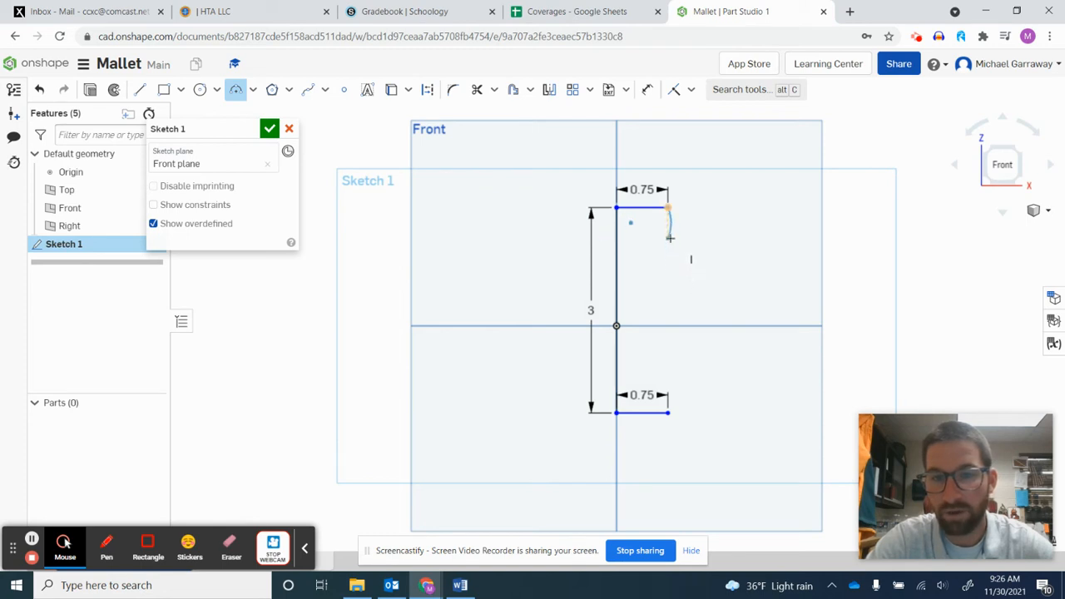
left_click(669, 224)
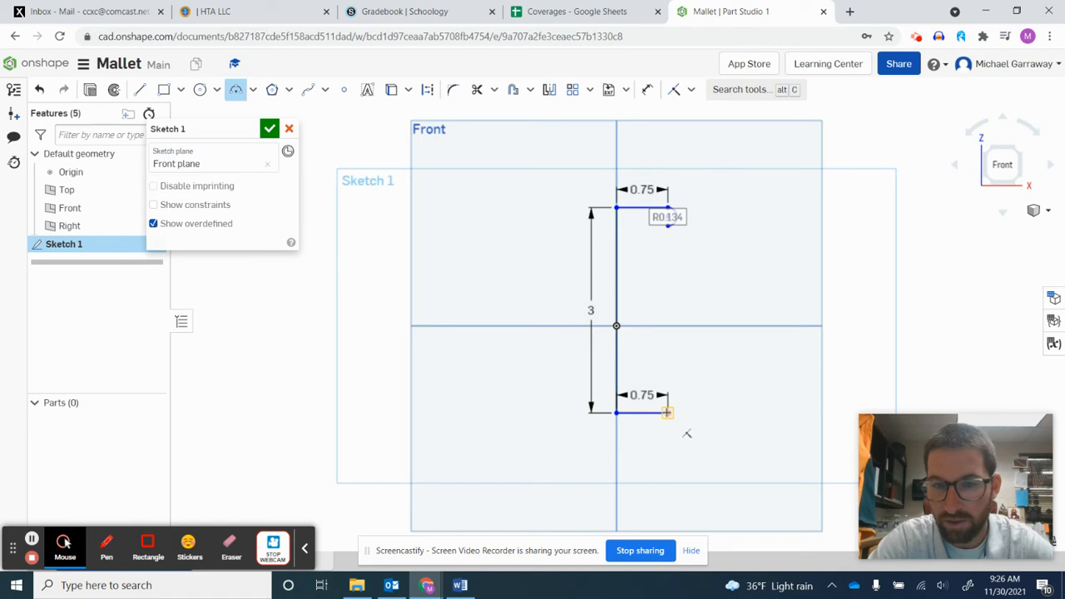
left_click(666, 412)
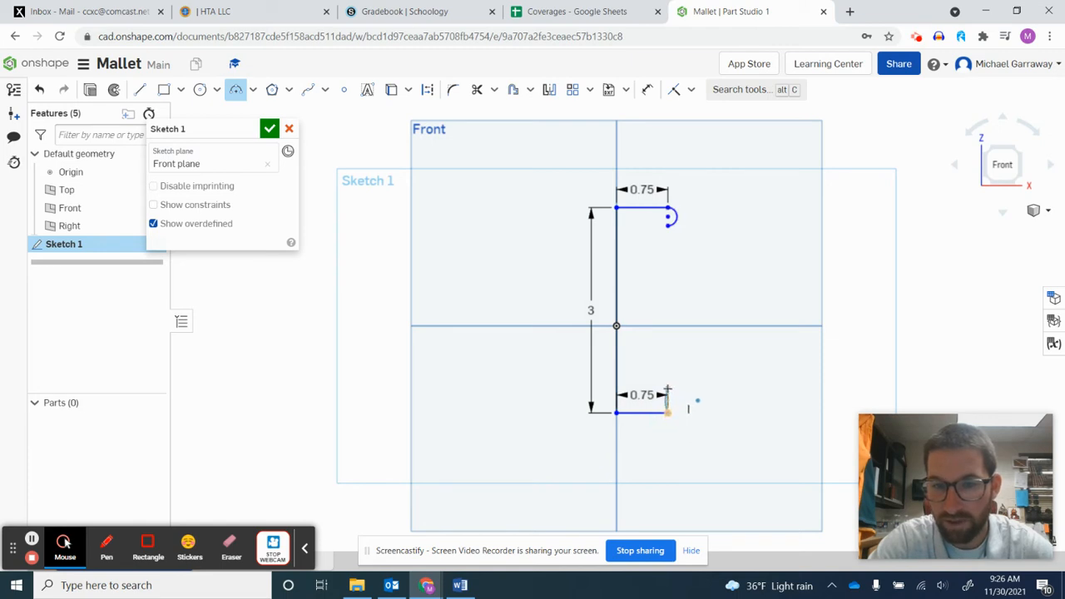
left_click(668, 406)
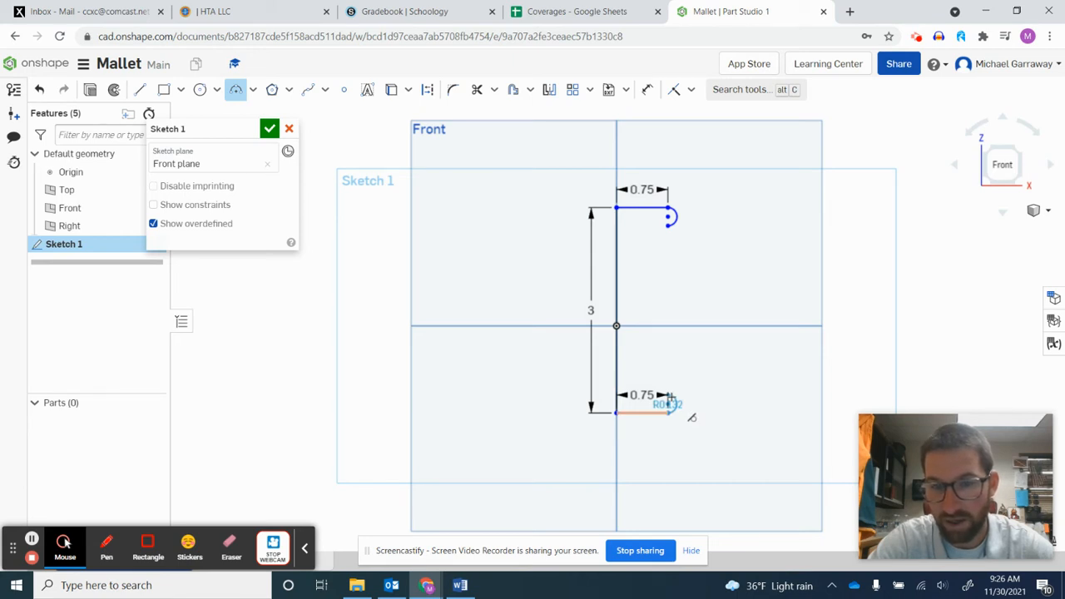
left_click(671, 398)
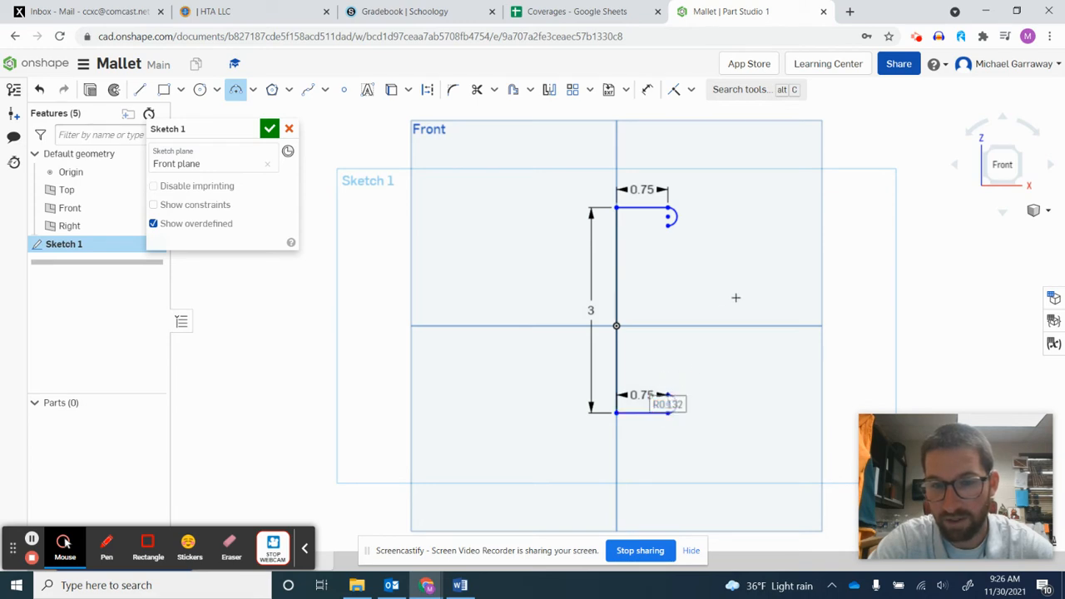
Dimension the upper arc with a radius of 0.135 in.
left_click(648, 90)
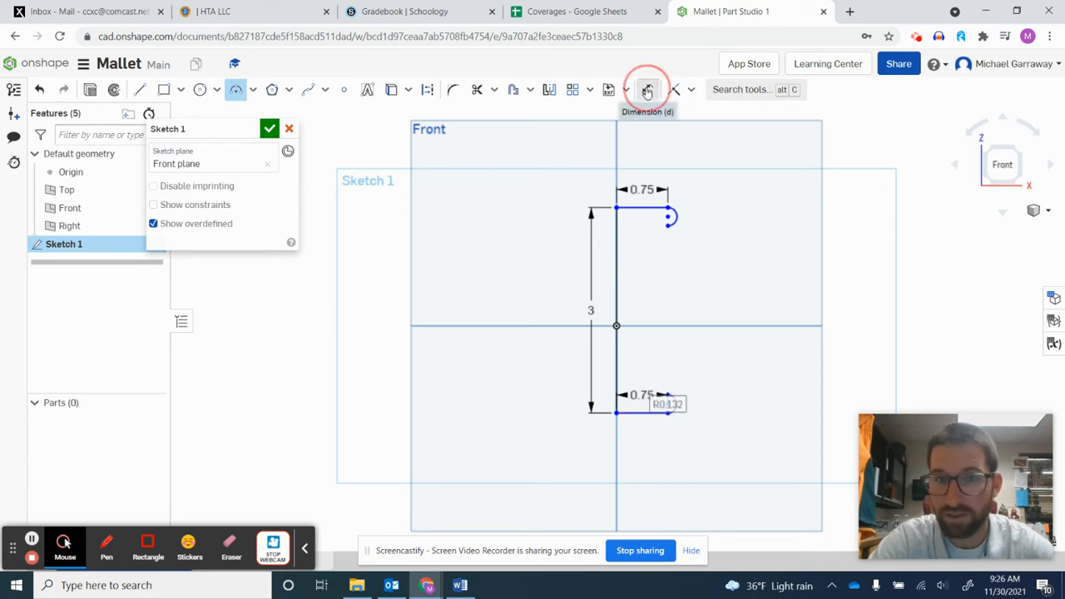
left_click(671, 218)
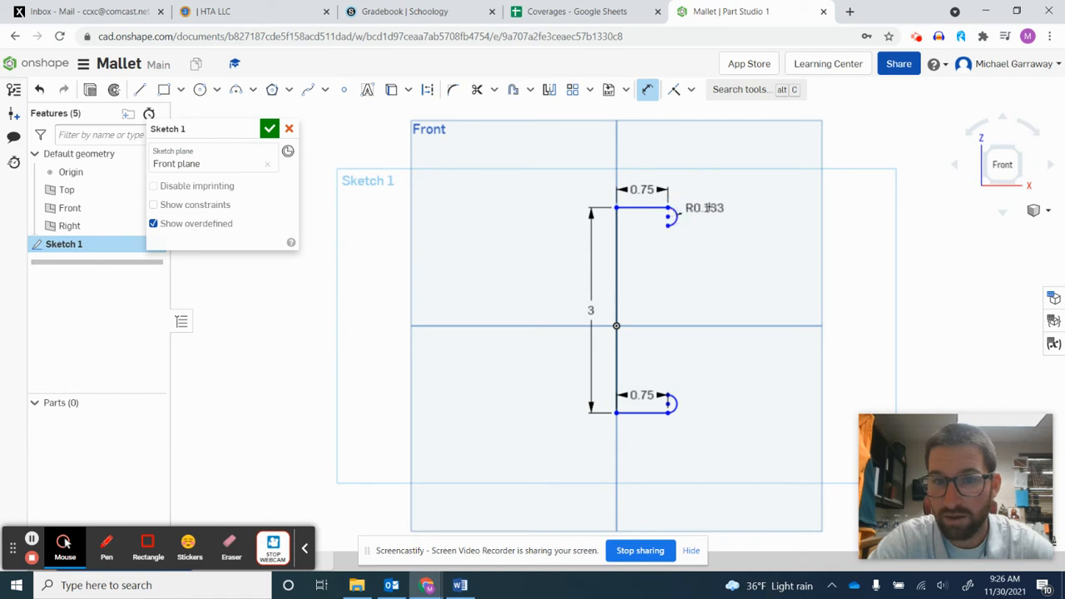
left_click(720, 206)
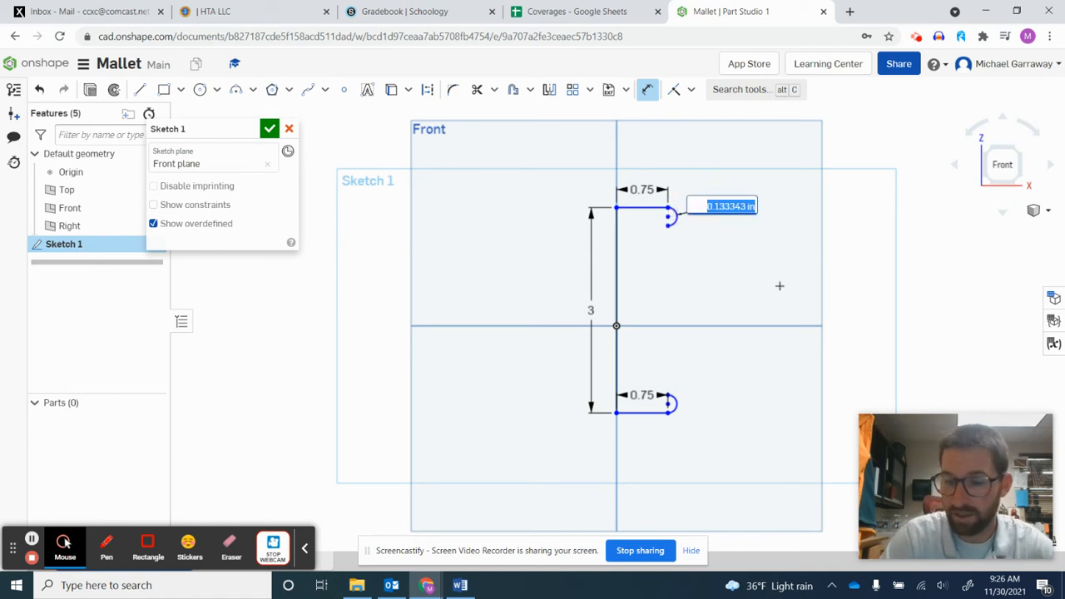
key("BackSpace")
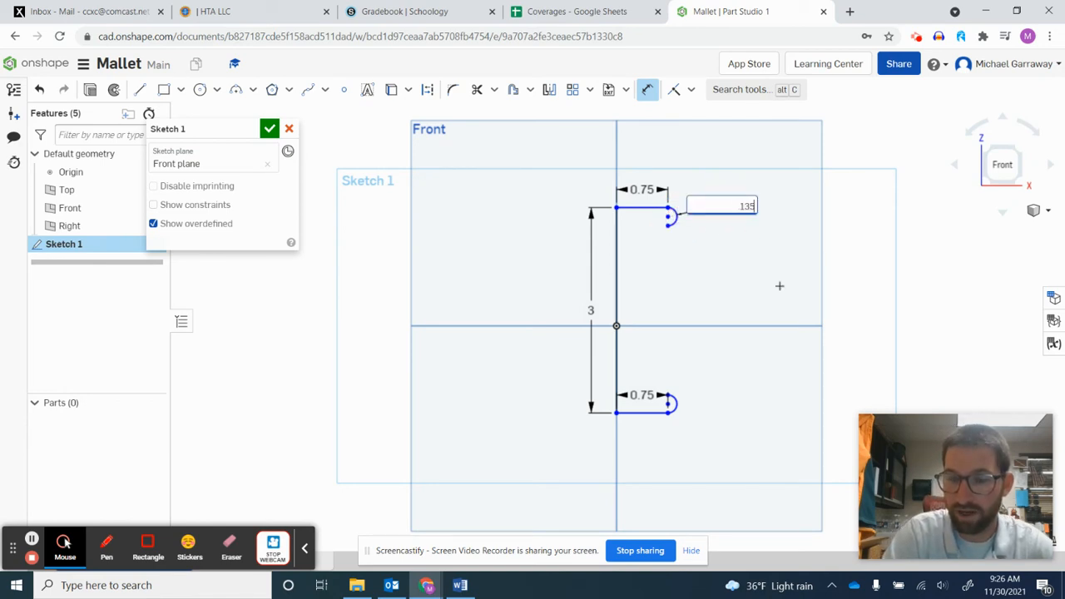
type(".135")
key("Return")
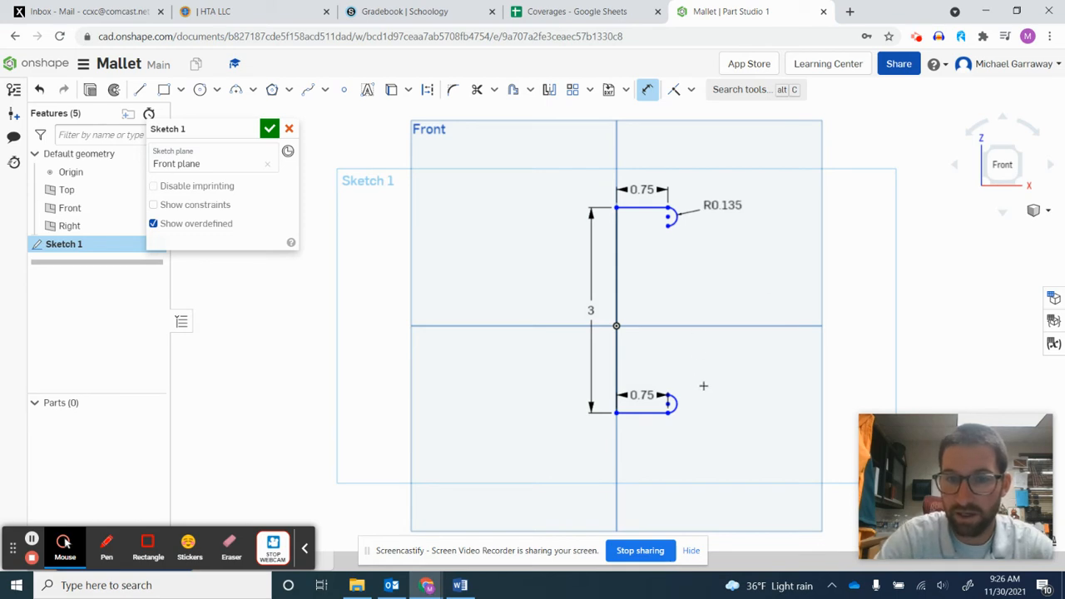
Dimension the lower arc with a radius of 0.135 in.
left_click(676, 404)
left_click(718, 388)
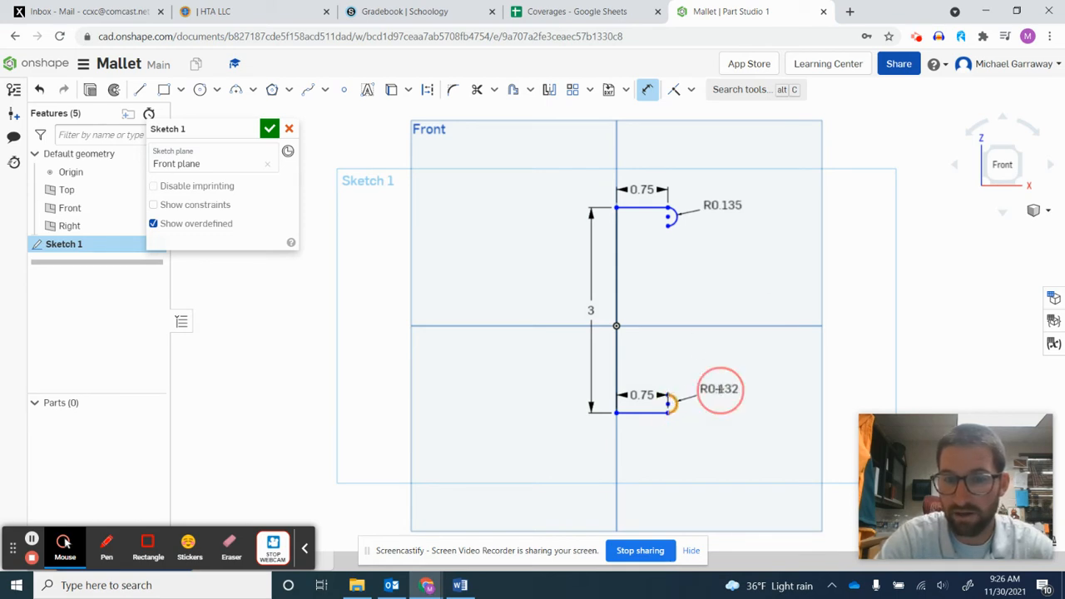
key("BackSpace")
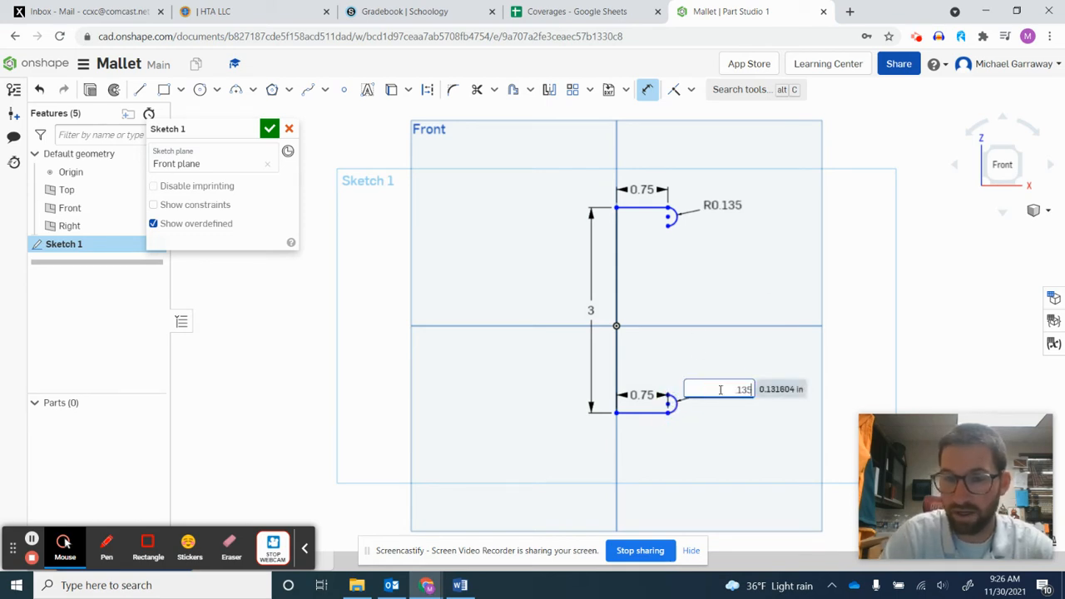
type(".135")
key("Return")
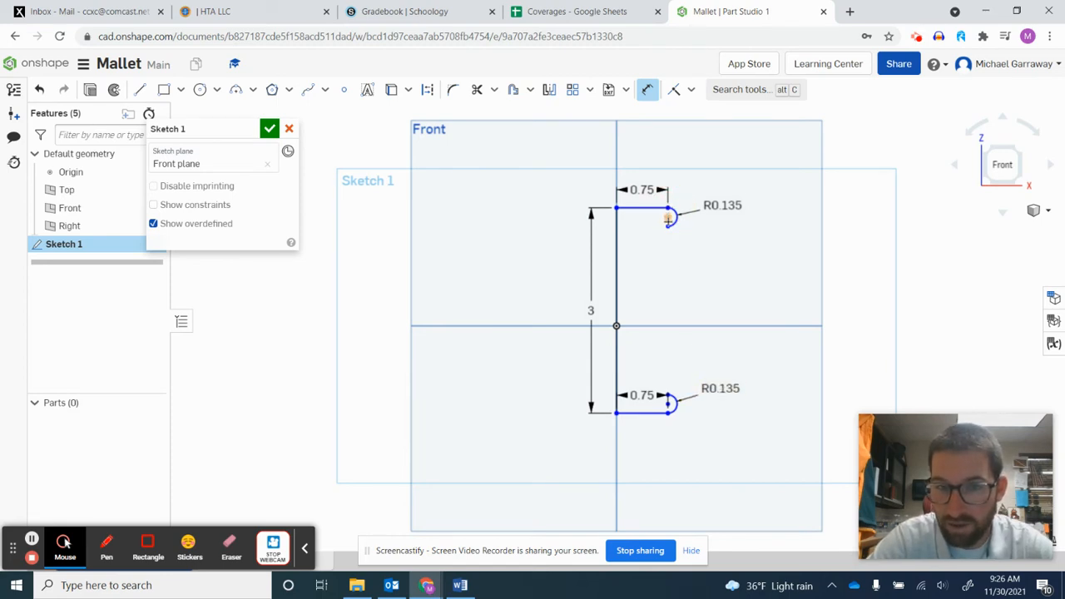
Add vertical dimensions between the endpoints of the upper arc and between the endpoints of the lower arc.
left_click(668, 223)
left_click(708, 226)
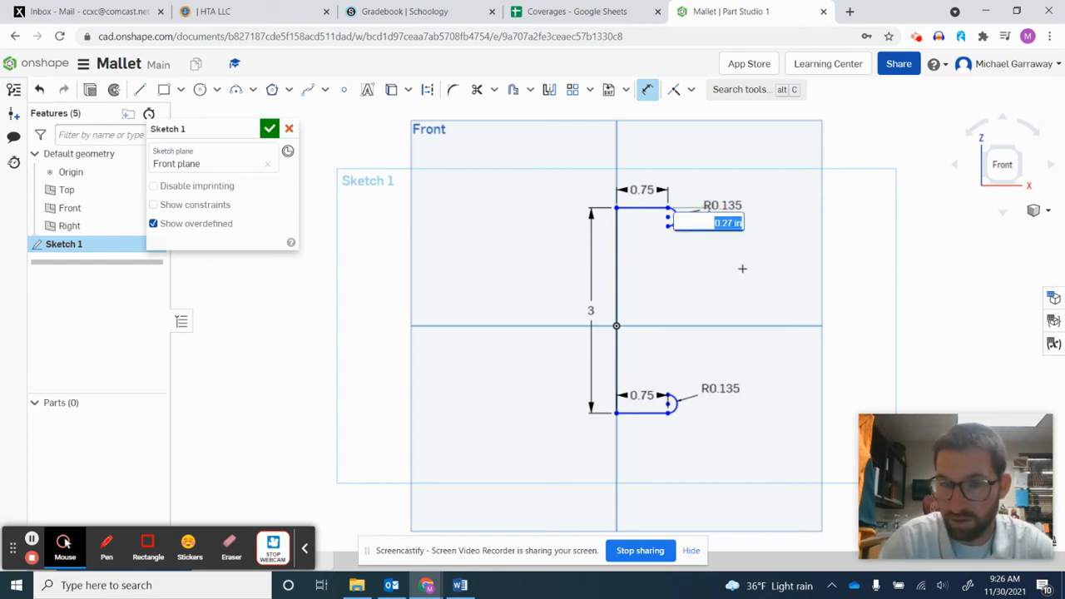
key("Return")
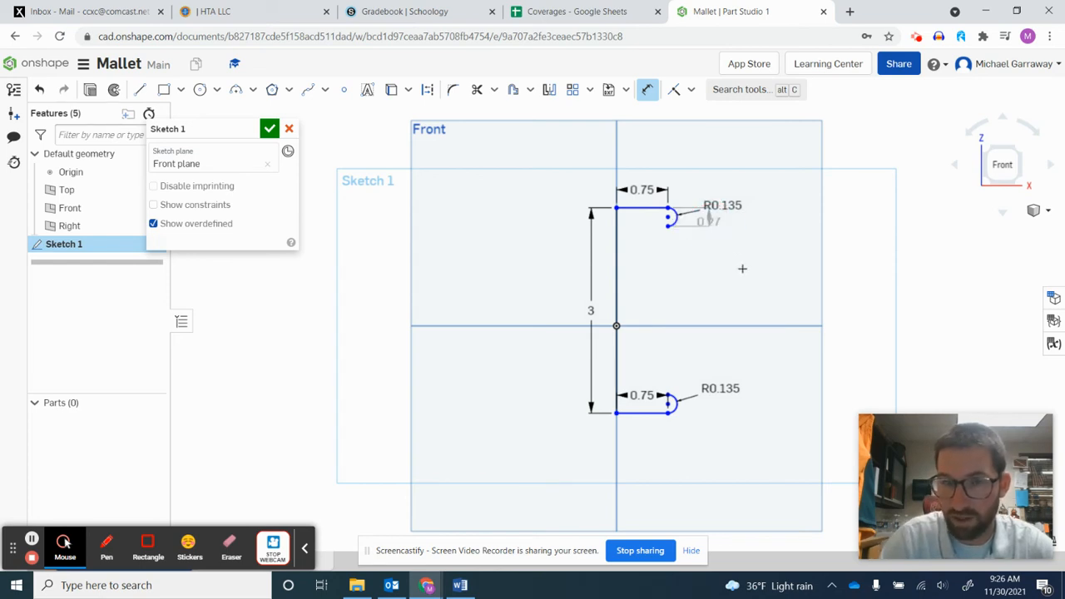
left_click(668, 413)
left_click(712, 414)
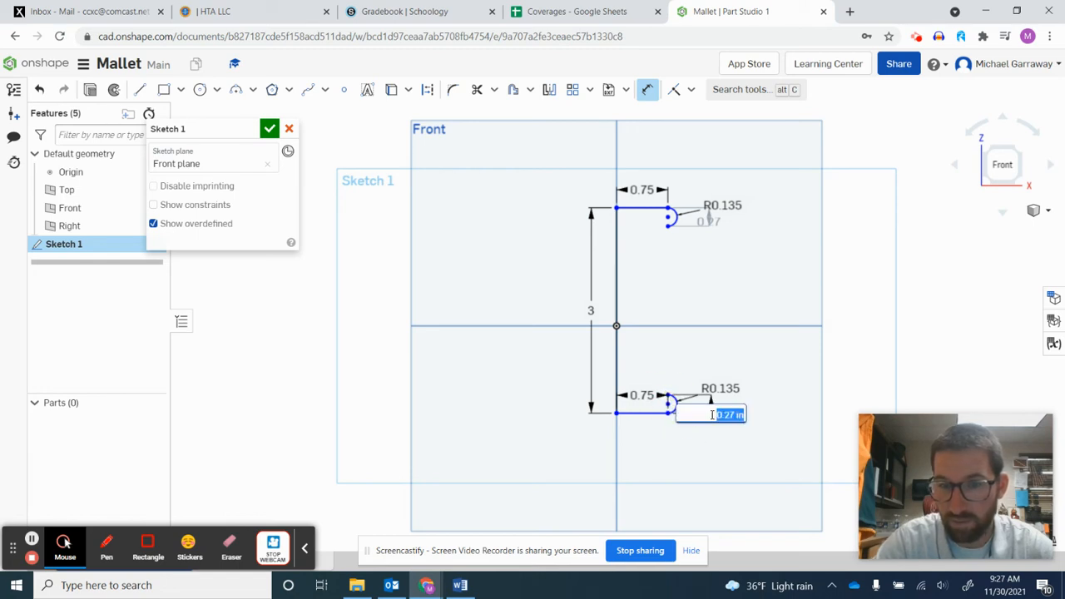
key("Return")
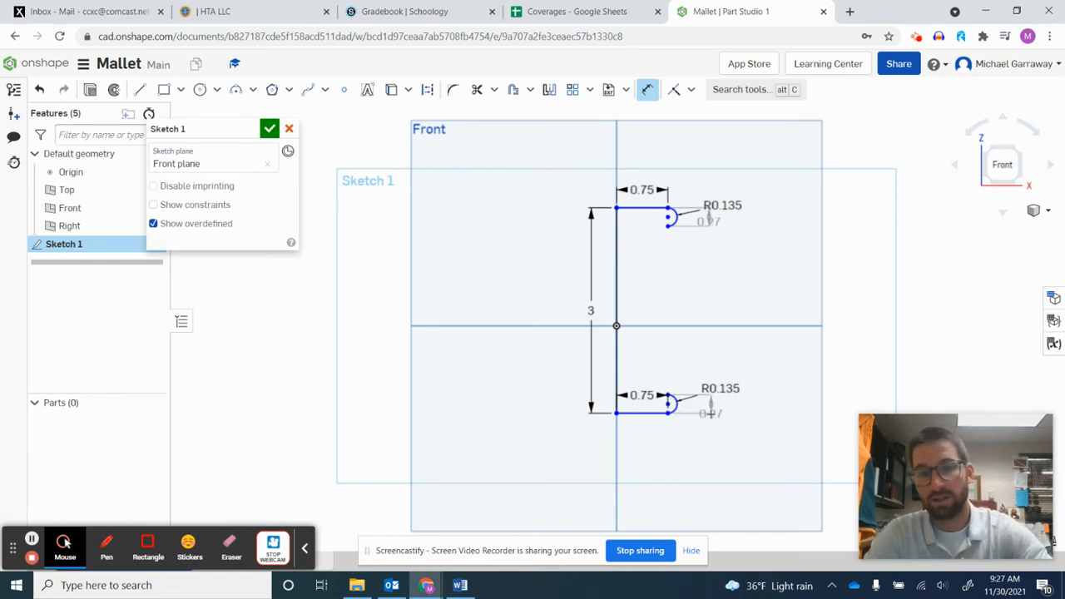
Draw inward-curving arcs continuing from the free ends of the two outward arcs, about 0.17 in radius on the upper and 0.2 in on the lower.
left_click(235, 89)
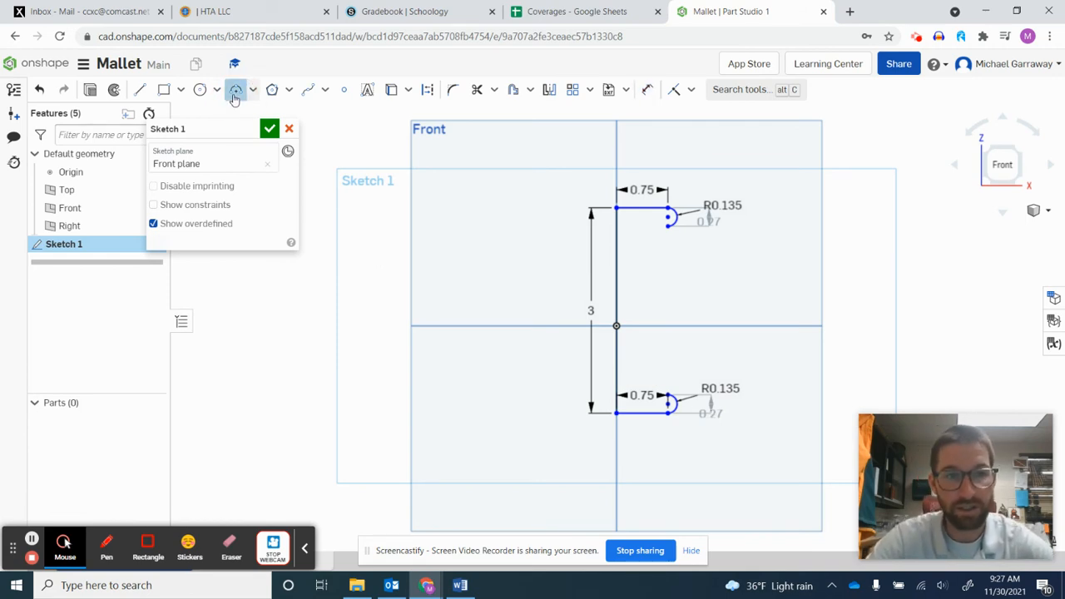
left_click(668, 225)
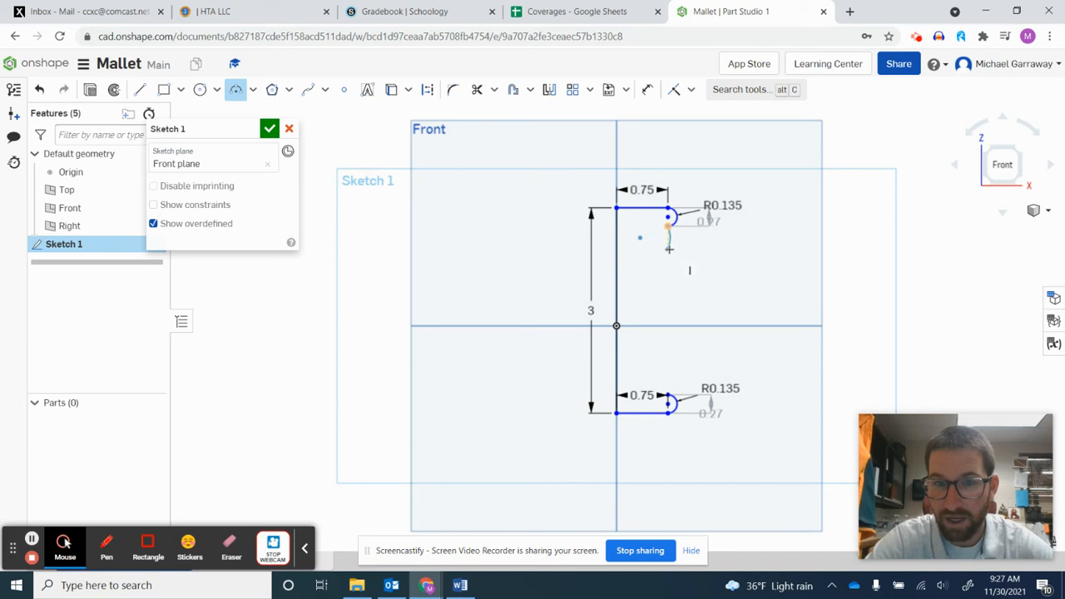
left_click(668, 248)
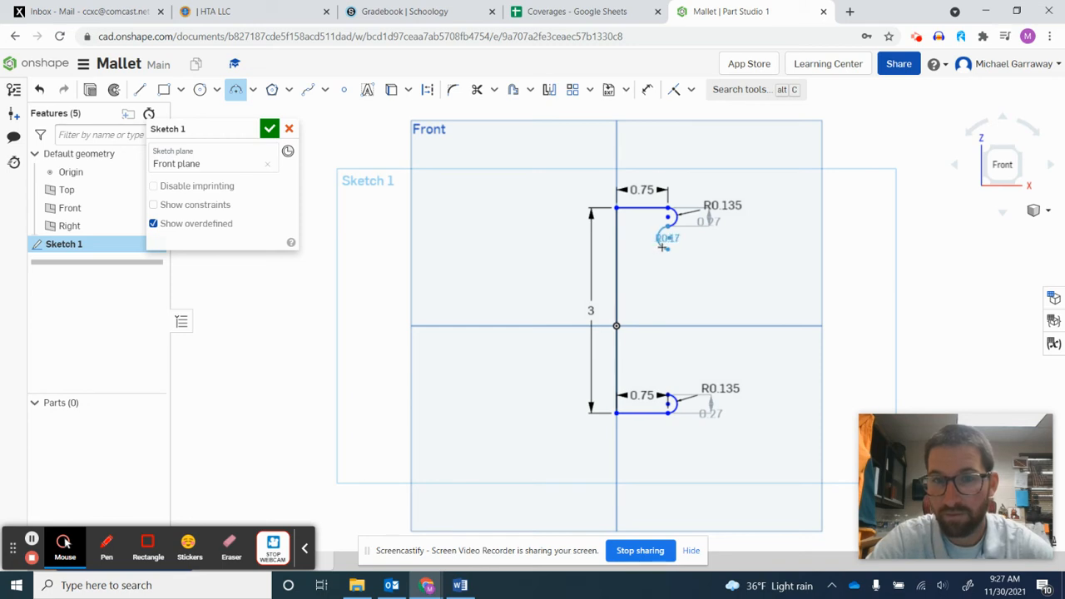
left_click(662, 247)
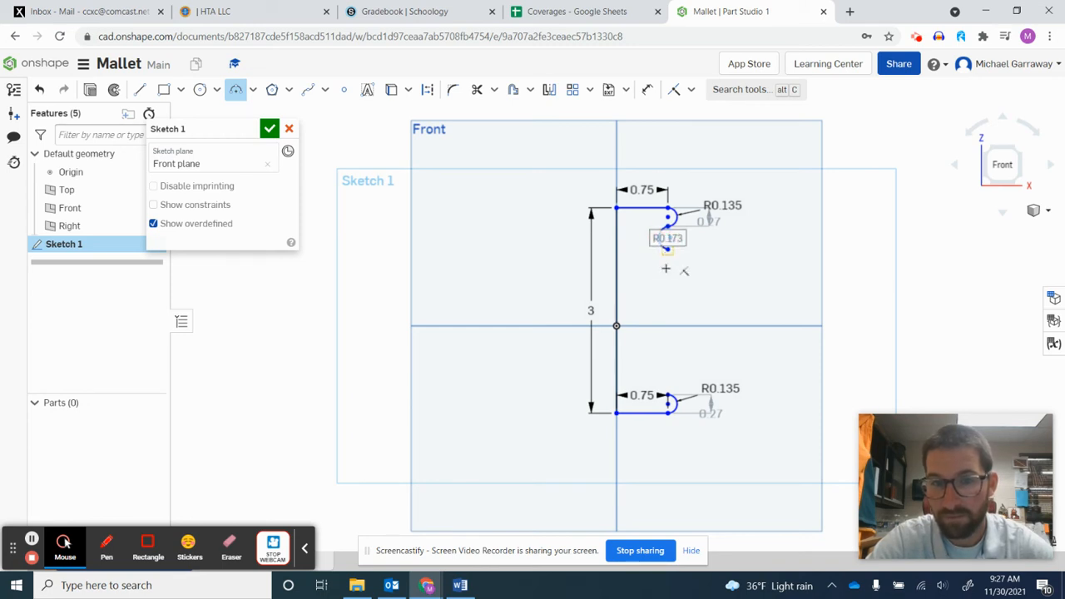
left_click(668, 395)
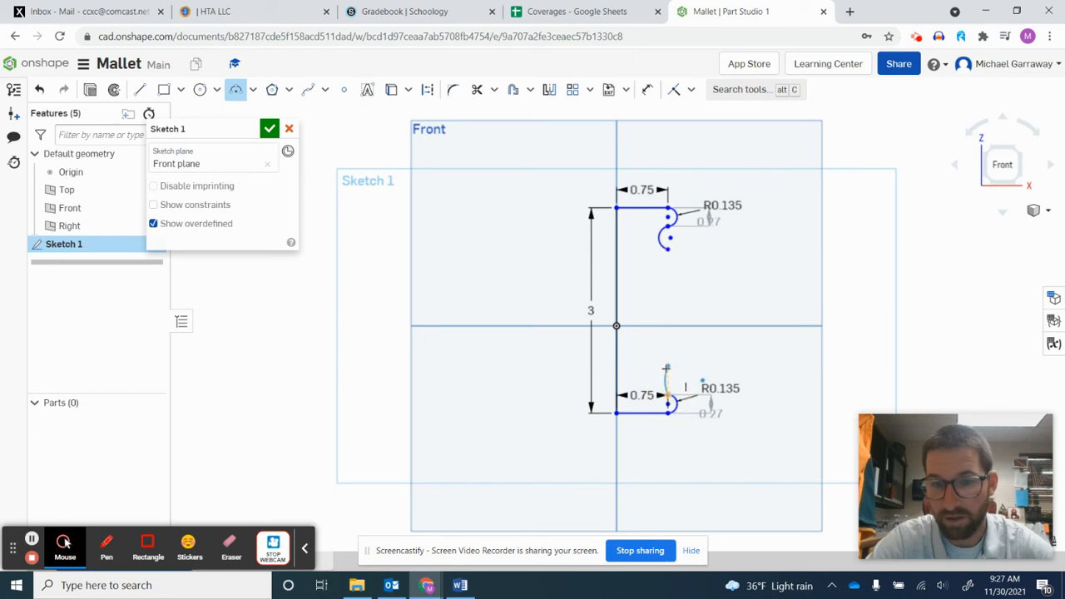
left_click(667, 370)
left_click(660, 382)
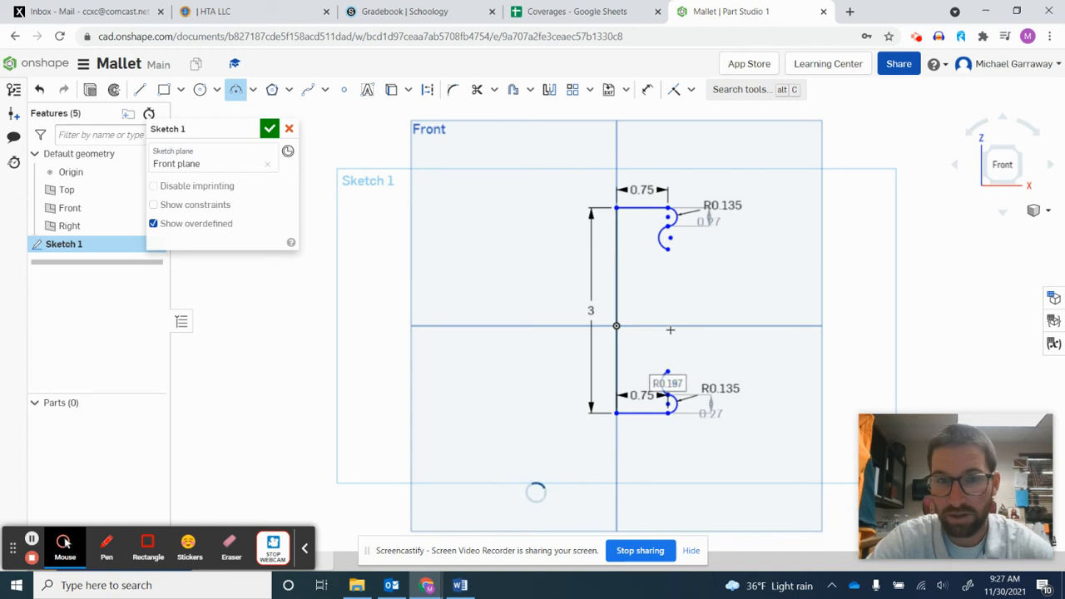
Dimension the upper inward-curving arc with a radius of 0.17 in.
left_click(648, 89)
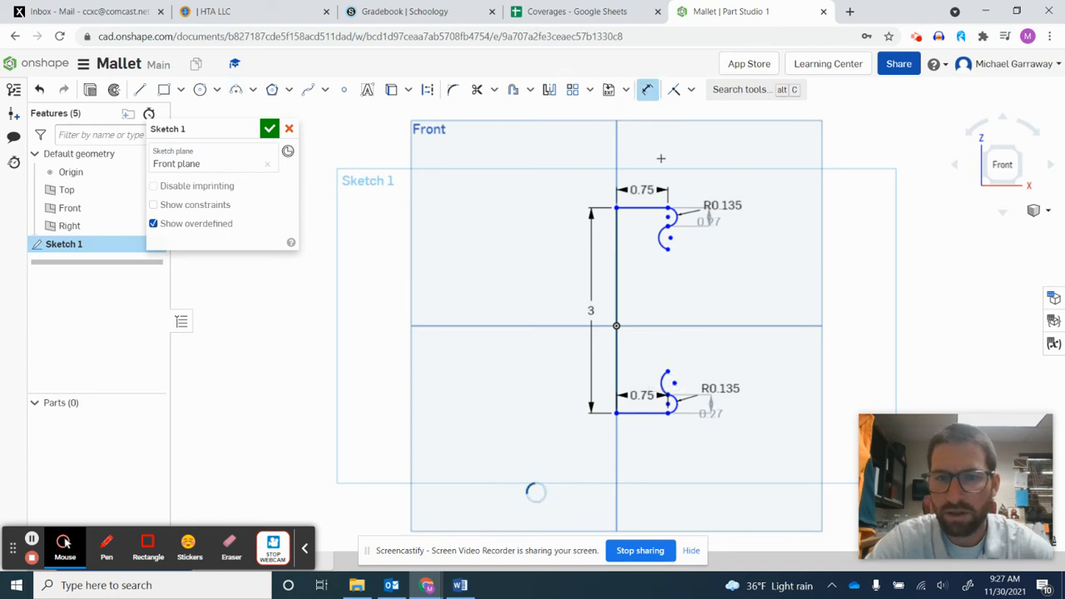
left_click(662, 247)
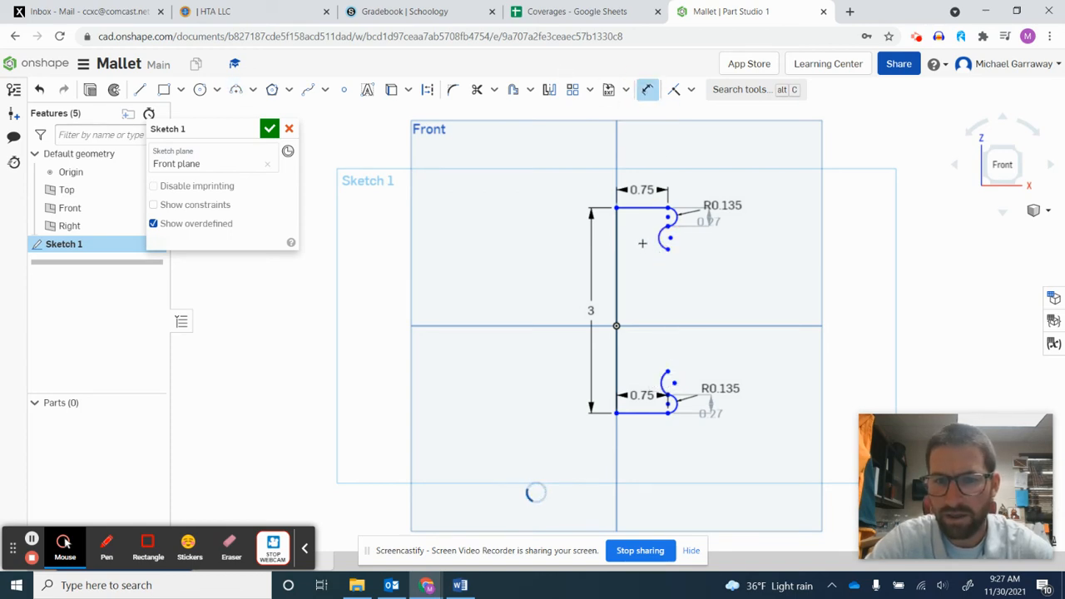
left_click(659, 240)
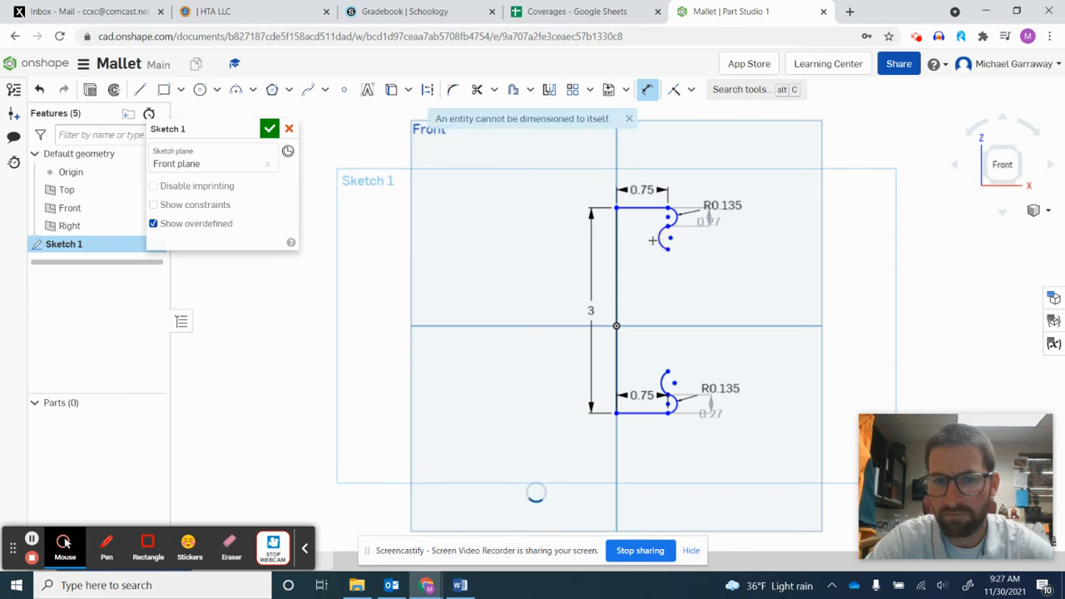
left_click(647, 93)
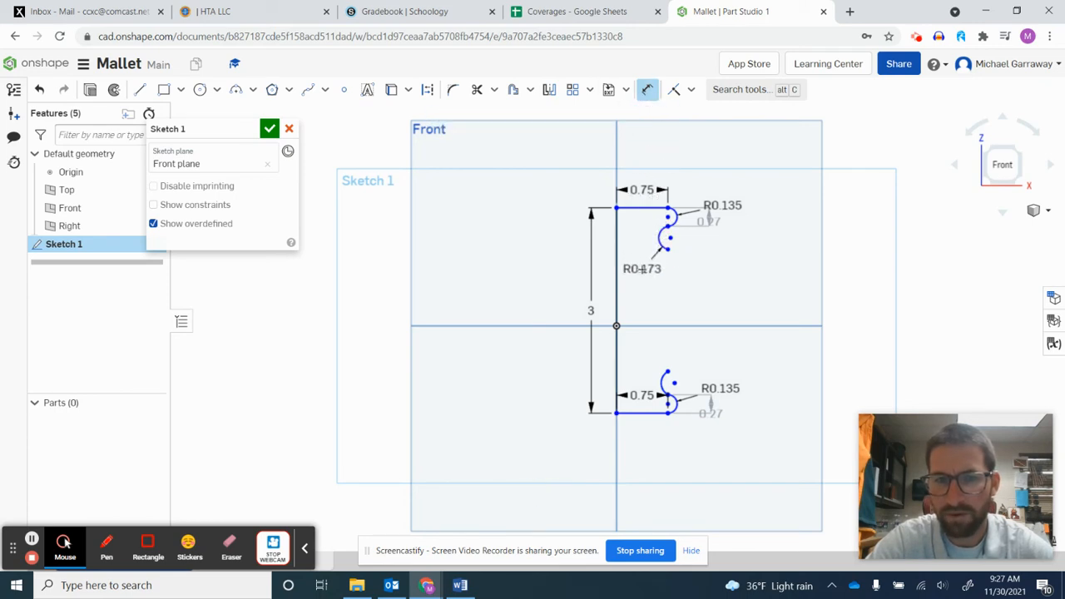
left_click(647, 275)
key("BackSpace")
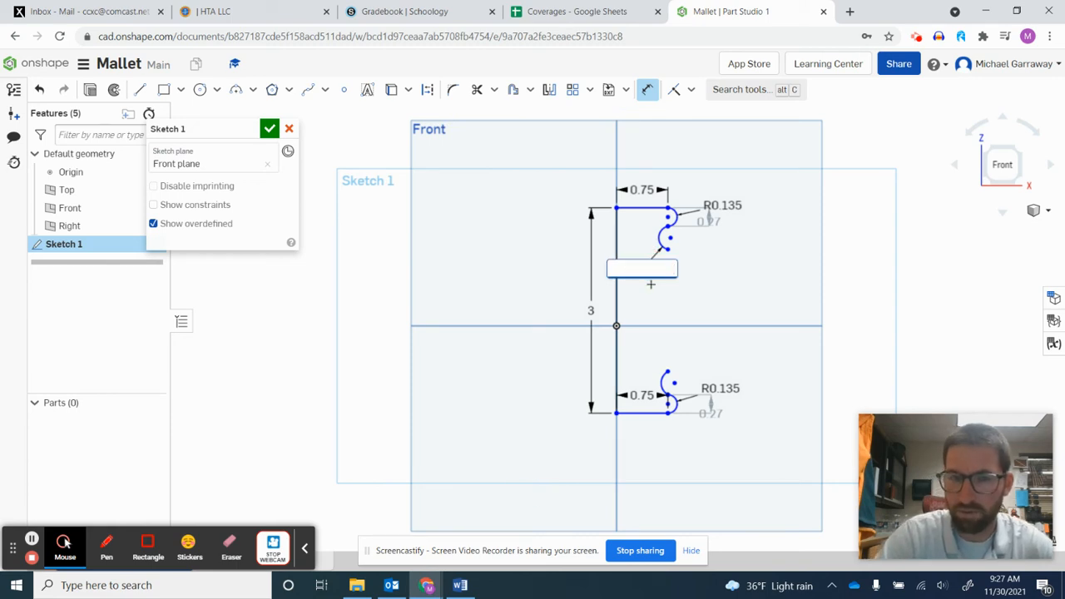
type("0.17")
key("Return")
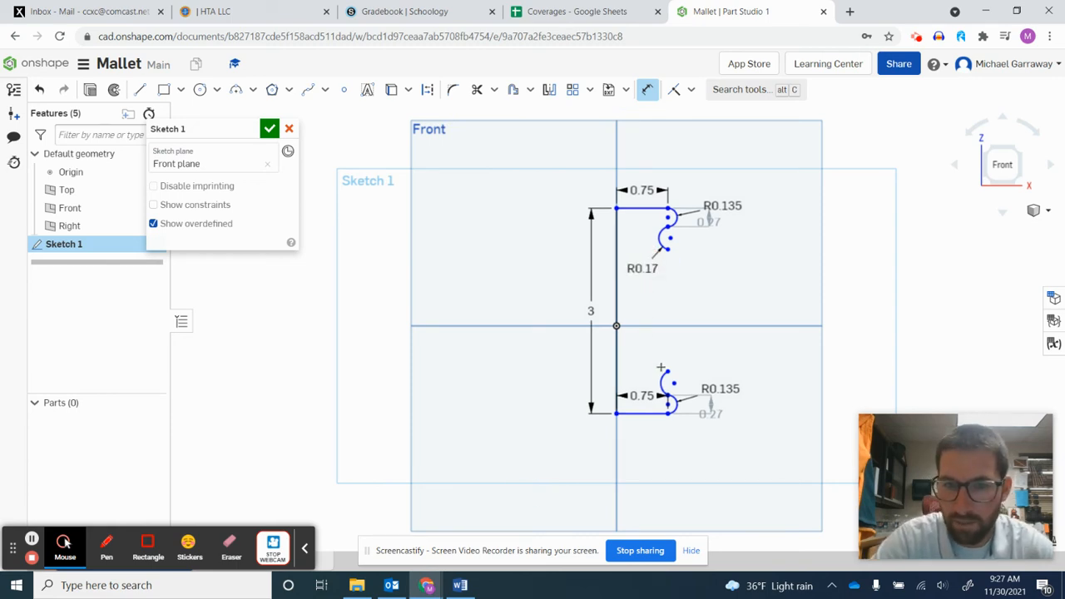
Dimension the lower inward-curving arc with a radius of 0.17 in.
left_click(663, 379)
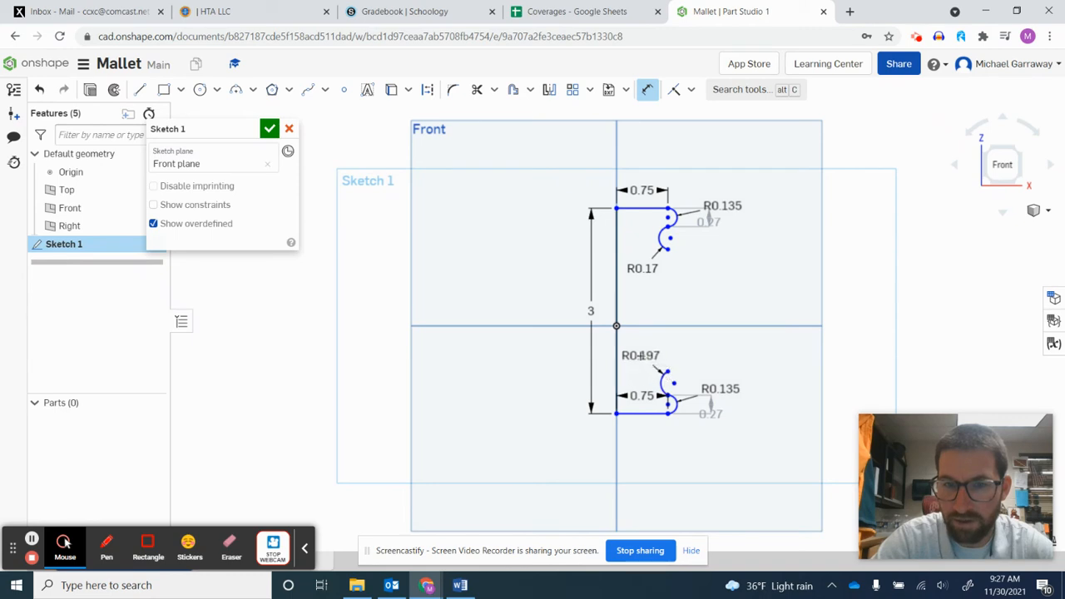
left_click(641, 356)
type("0.17")
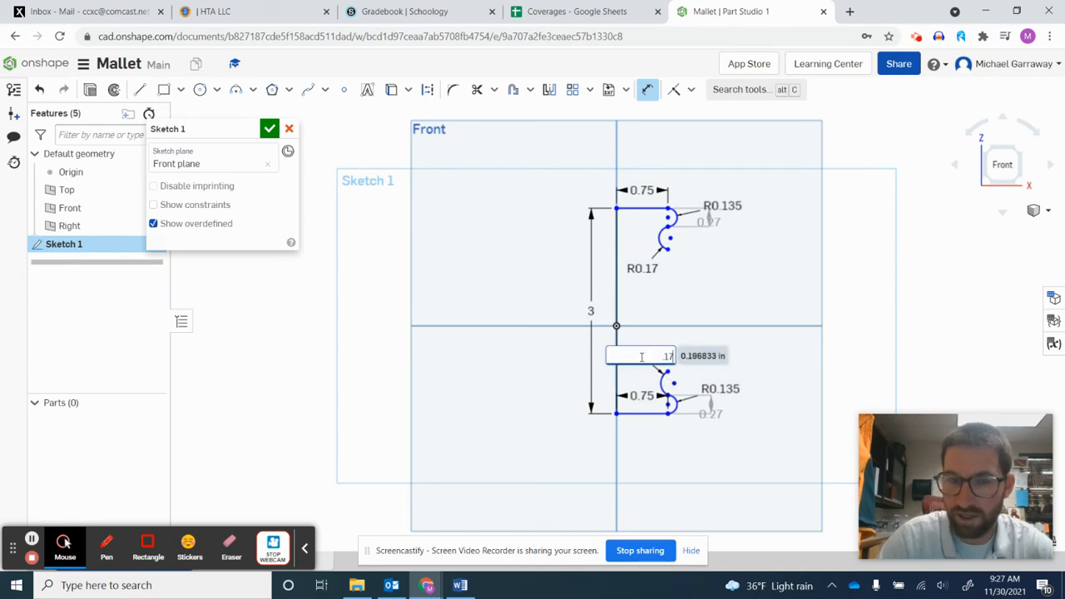
key("Return")
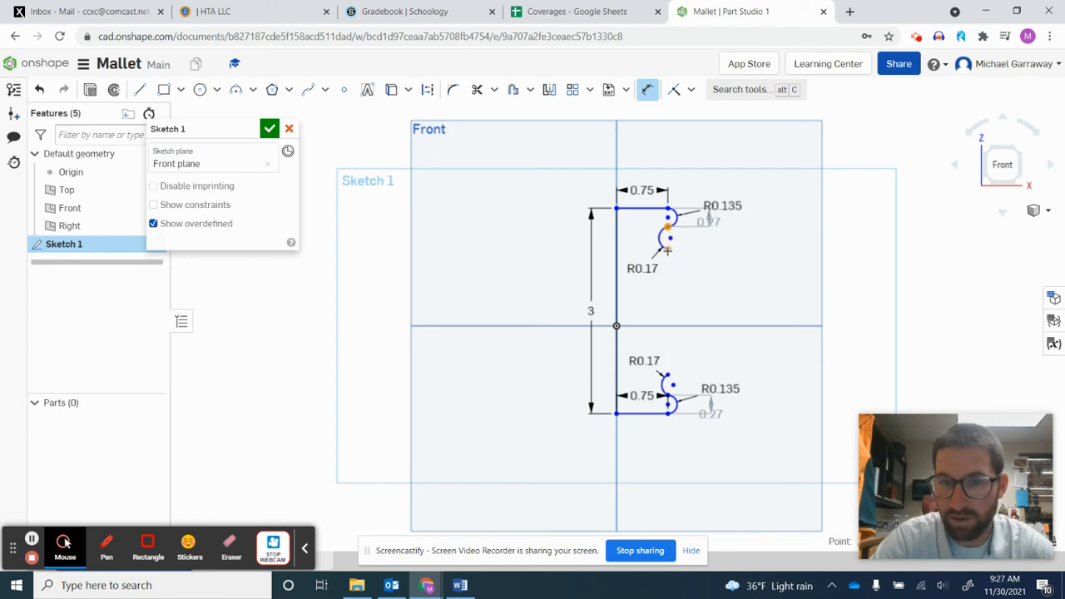
Dimension the vertical distance between the upper inward arc's endpoints as 0.3 in.
left_click(667, 248)
left_click(701, 244)
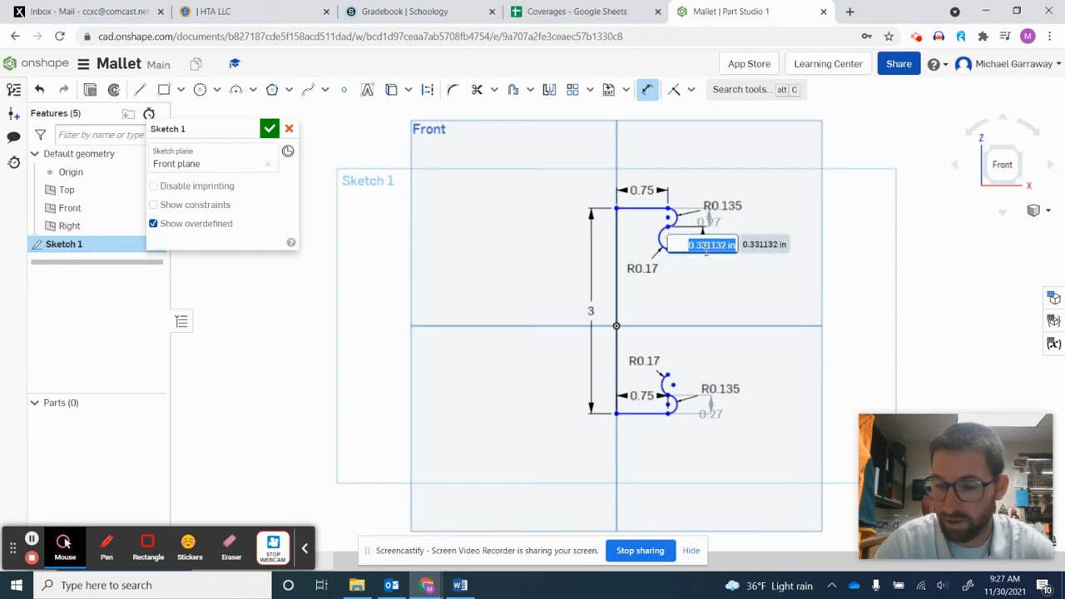
key("BackSpace")
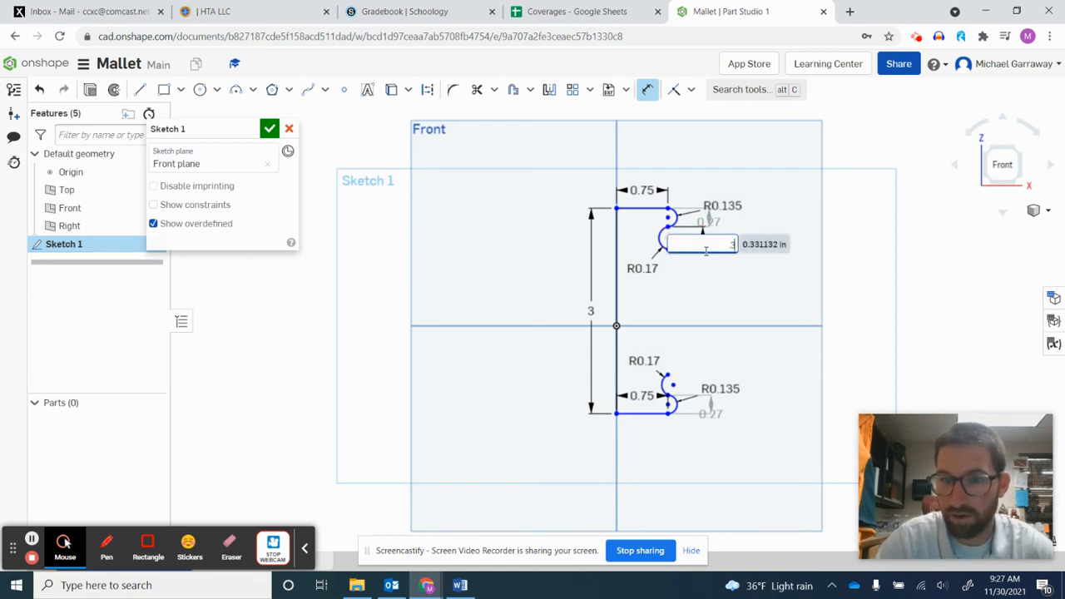
type(".3")
key("Return")
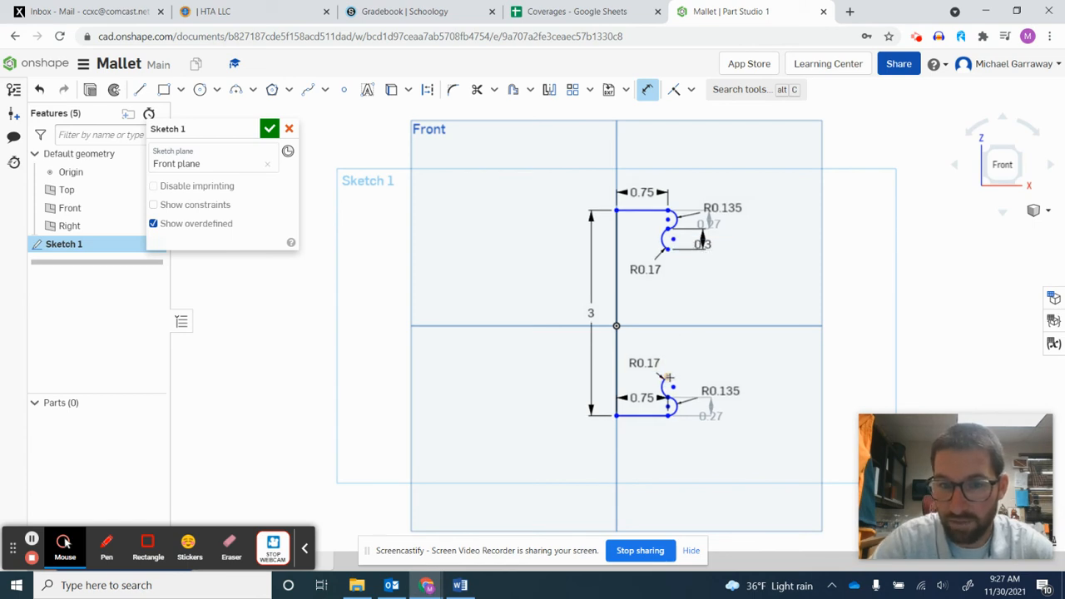
Dimension the vertical distance between the lower inward arc's endpoints as 0.3 in.
left_click(667, 378)
left_click(668, 398)
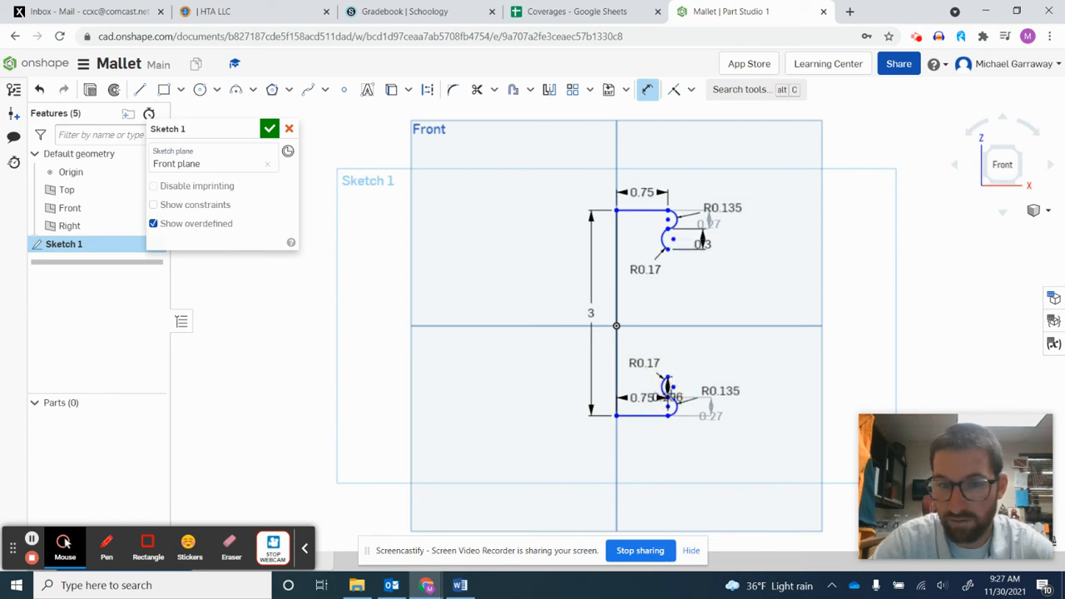
left_click(688, 386)
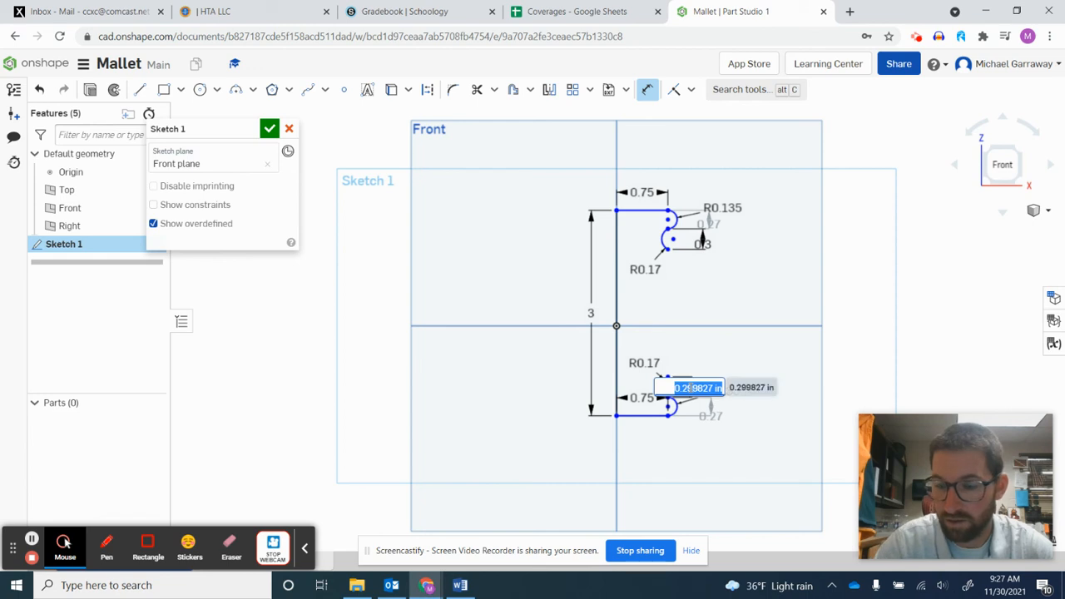
type(".3")
key("Return")
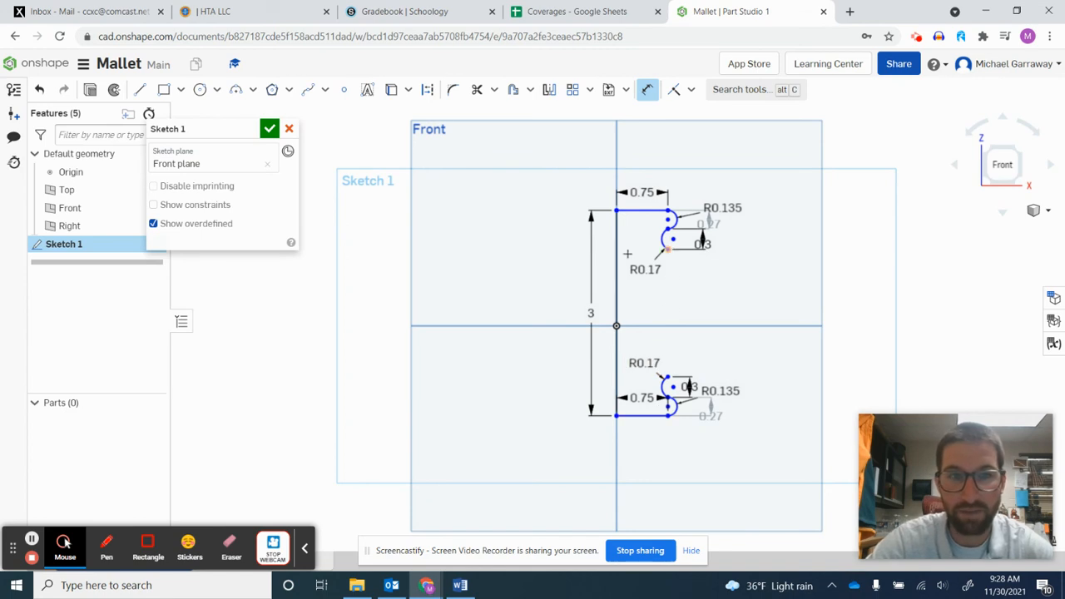
Close the profile with a vertical line joining the free ends of the two inward arcs, and finish the sketch.
left_click(140, 91)
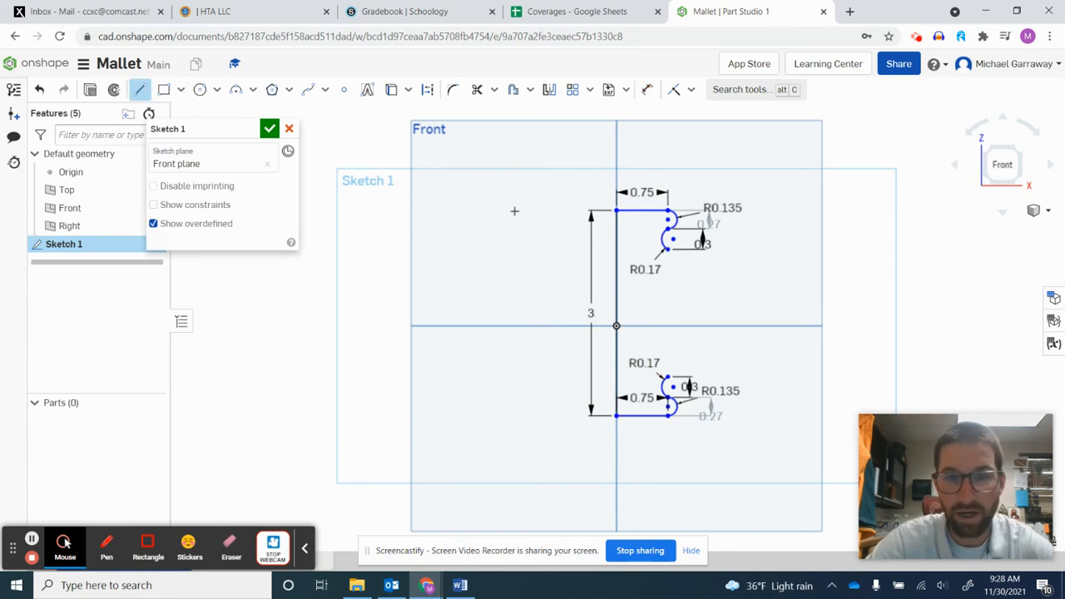
left_click(669, 248)
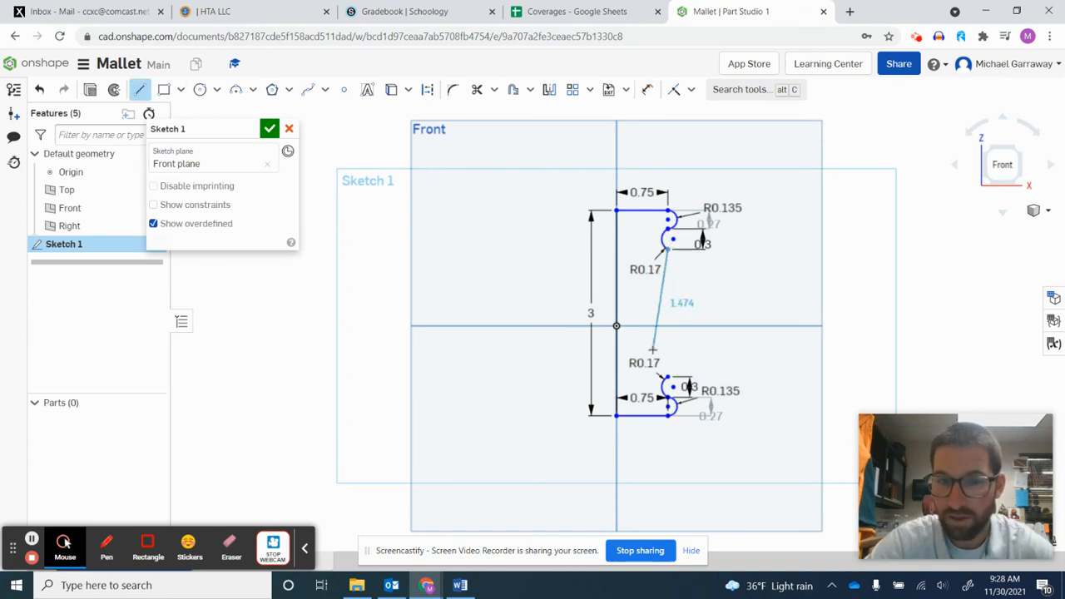
left_click(668, 376)
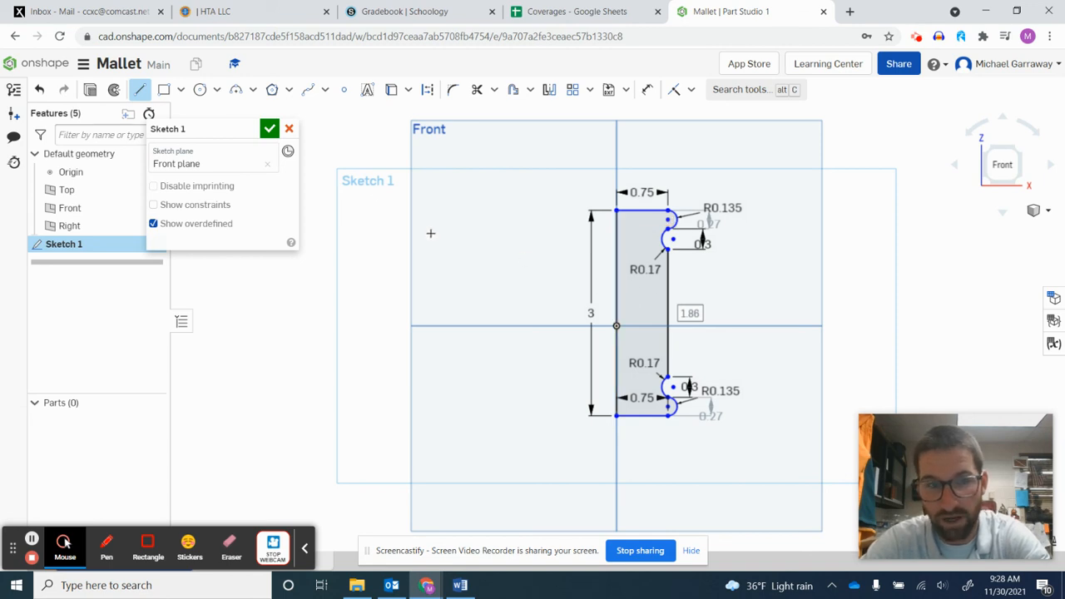
left_click(271, 129)
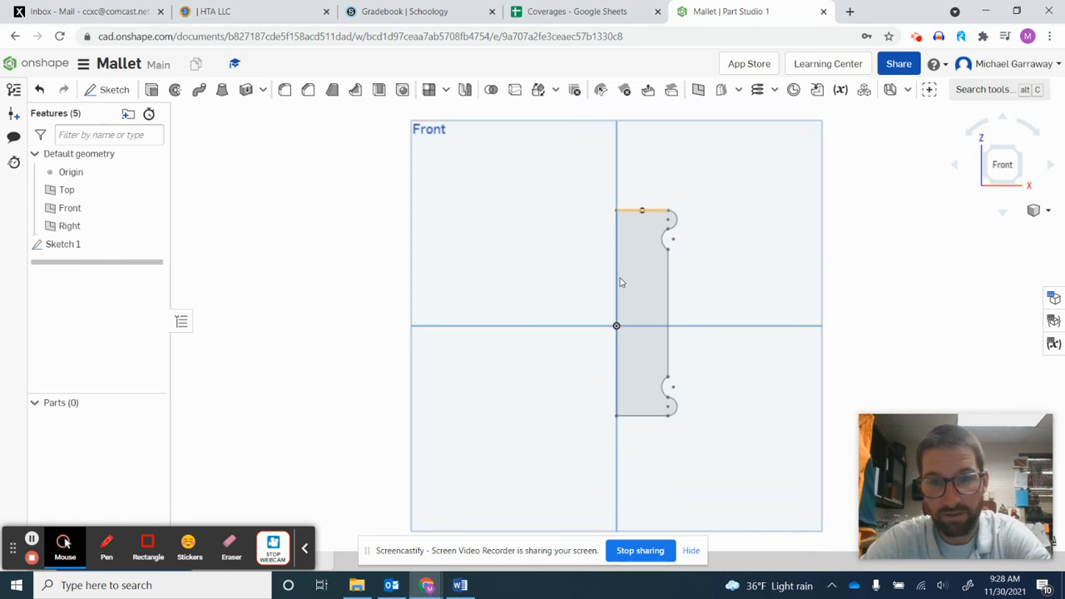
Revolve the closed profile region fully around its 3 in vertical centre edge as a new solid.
left_click(174, 92)
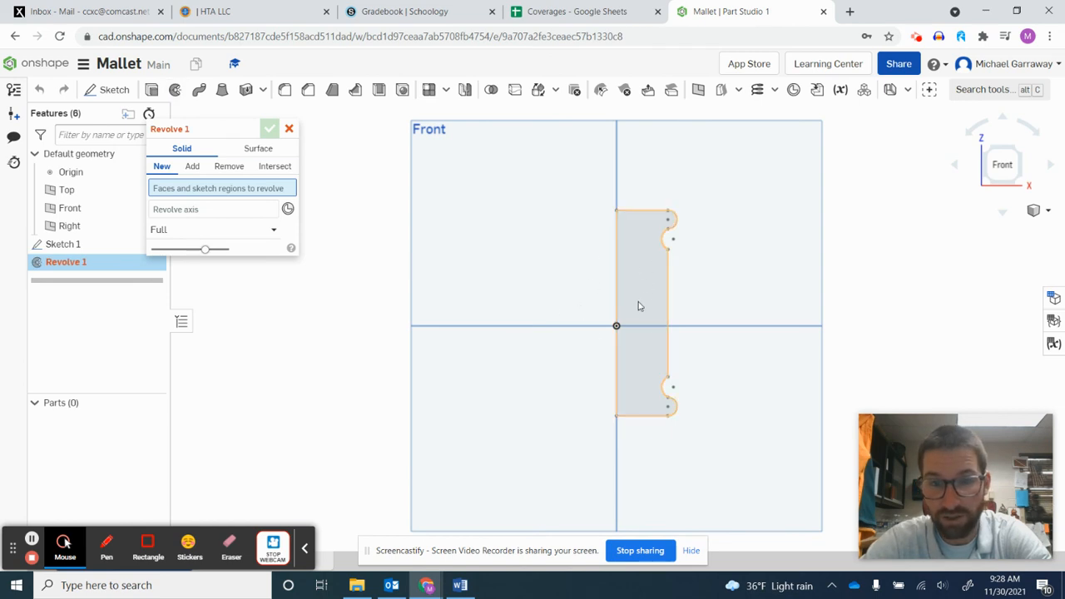
left_click(640, 307)
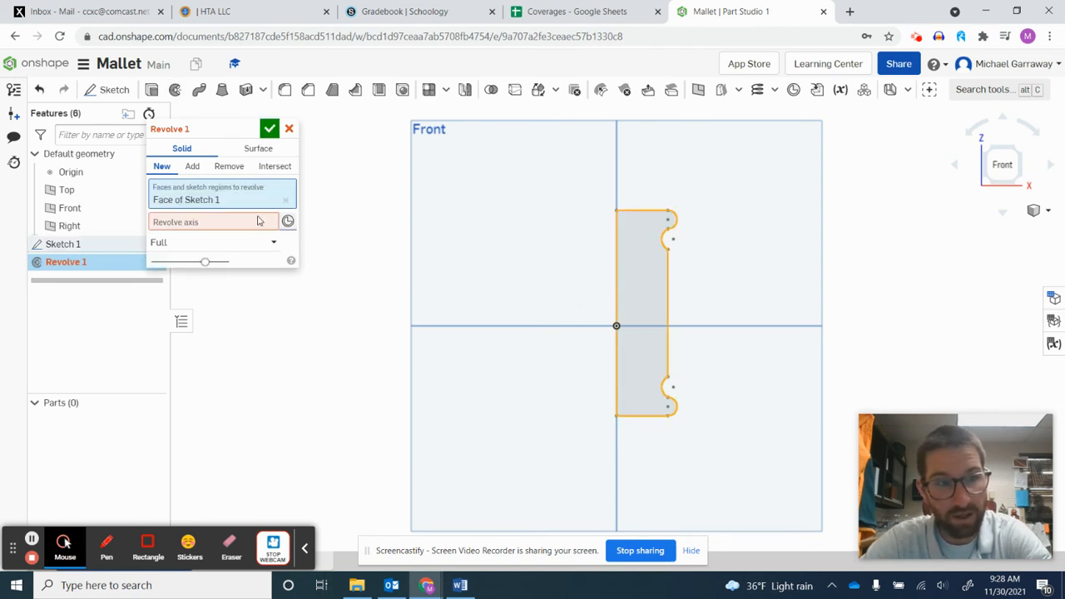
left_click(166, 224)
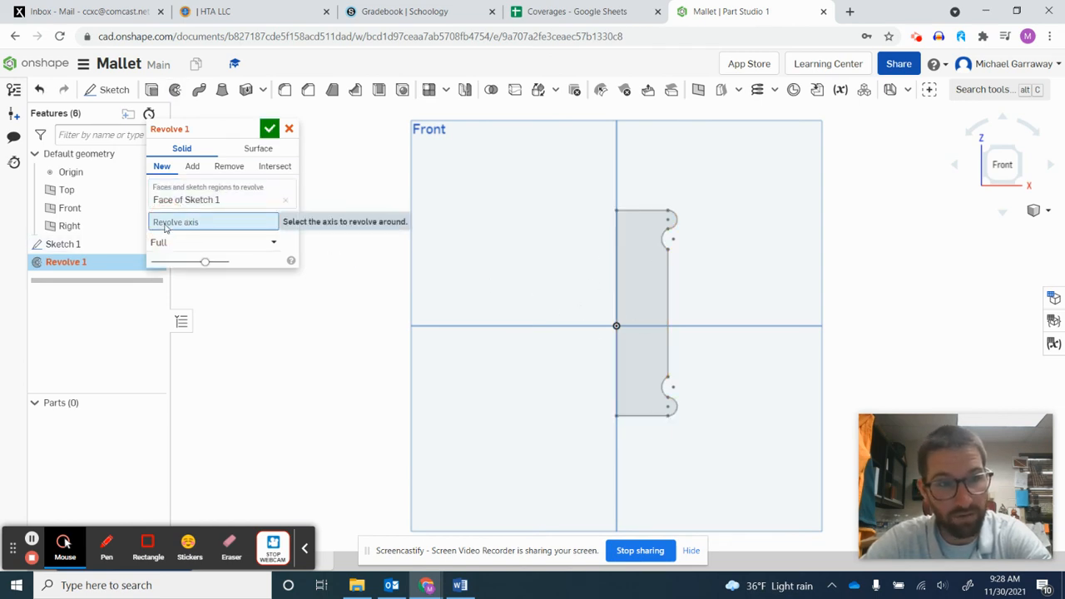
left_click(615, 269)
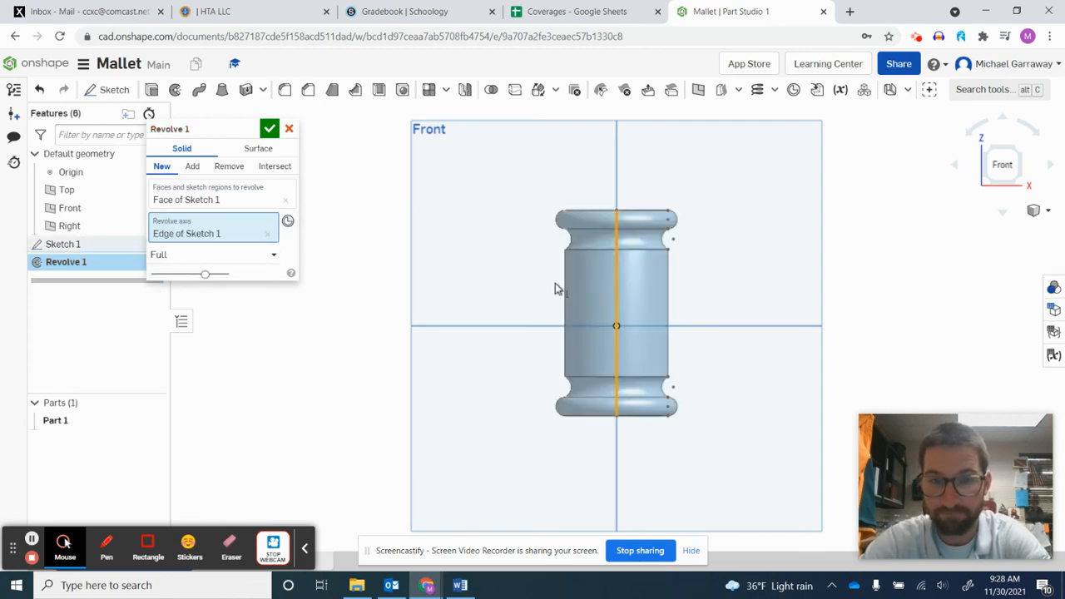
left_click(269, 128)
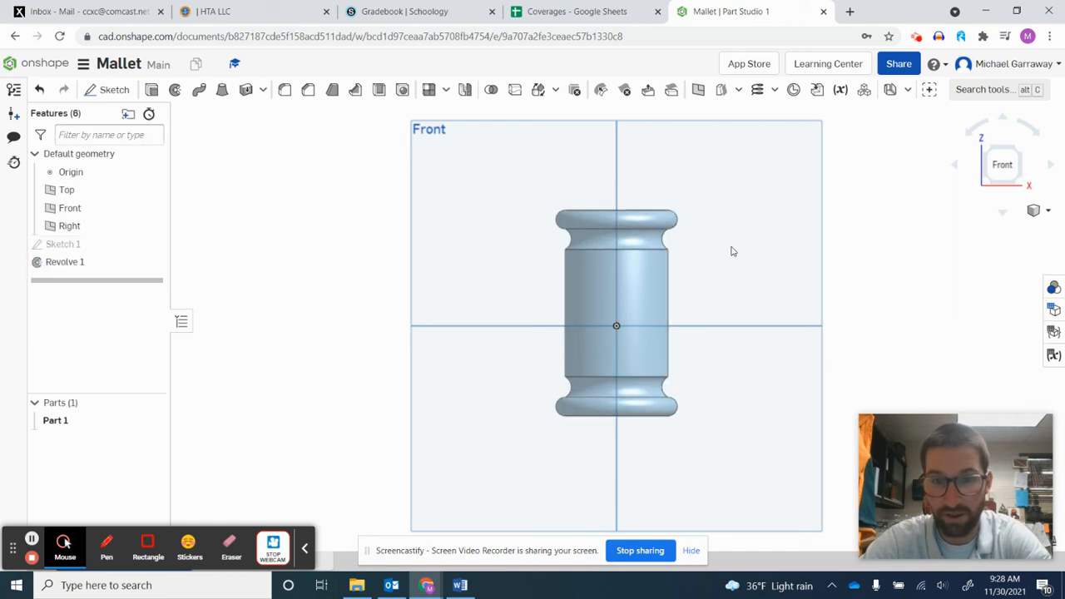
left_click(1018, 149)
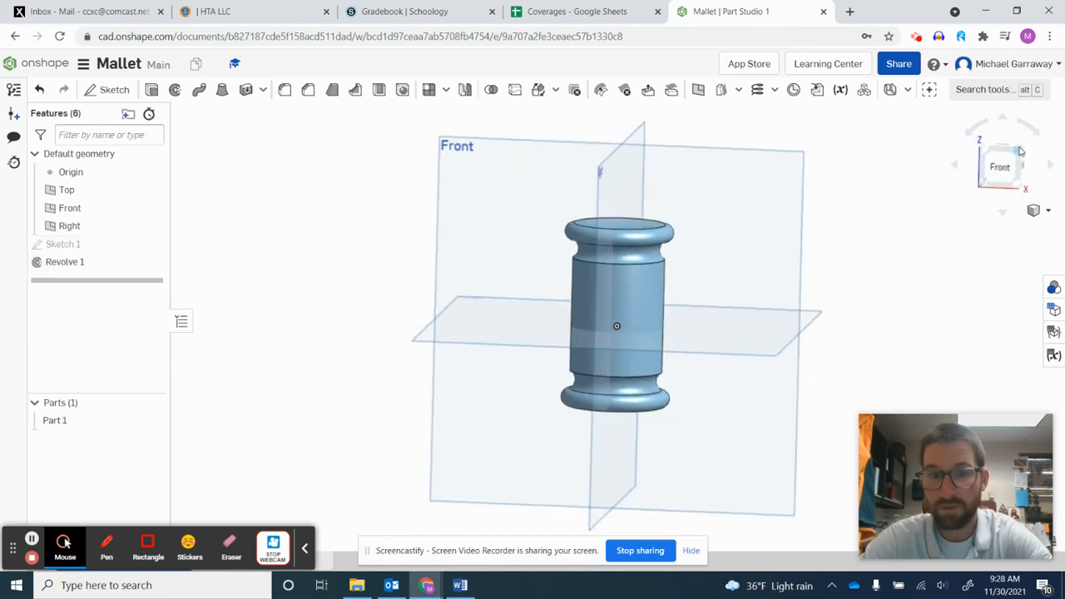